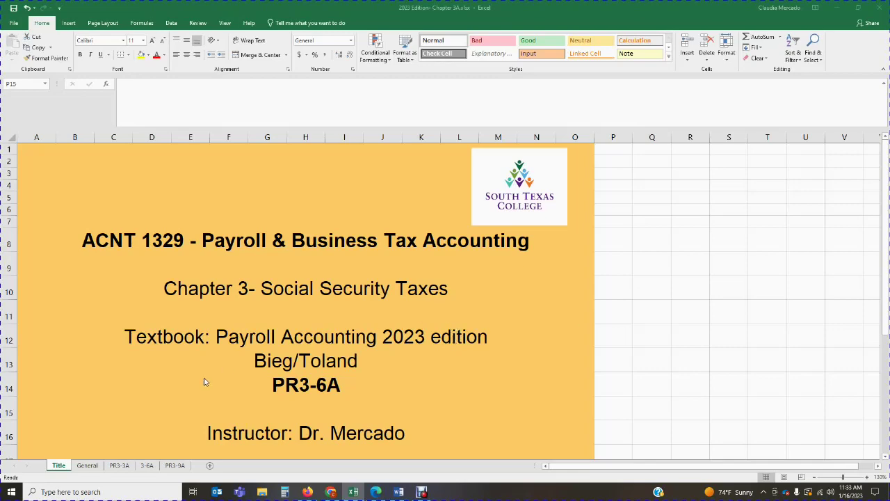
- Open the 3-6A worksheet and review the payroll problem, the partnership notes and the tax rate table
click(151, 467)
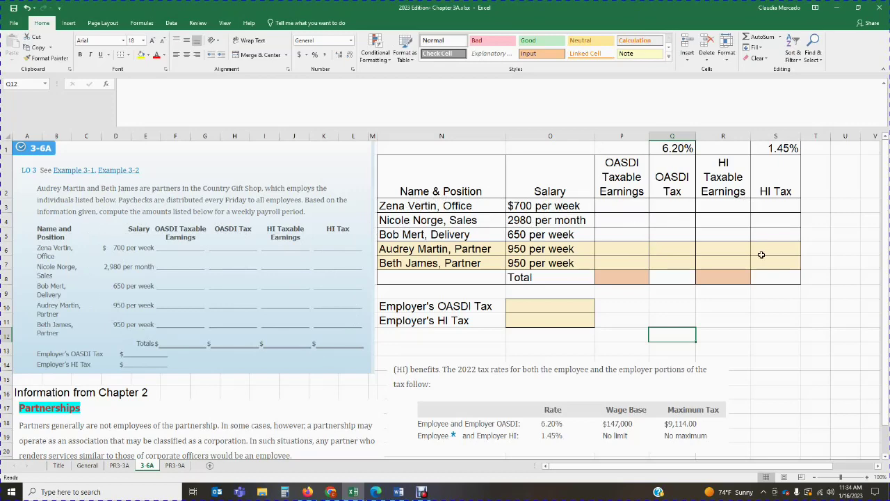
scroll(761, 255, down, 1)
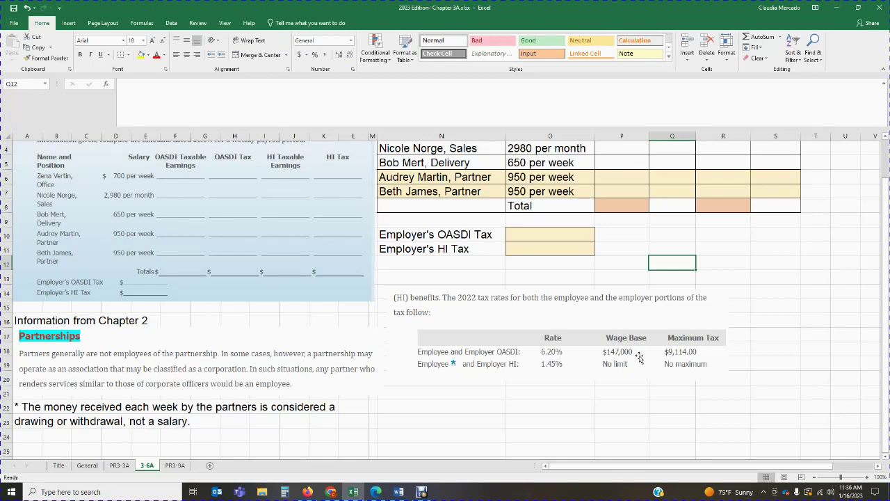
scroll(639, 357, up, 1)
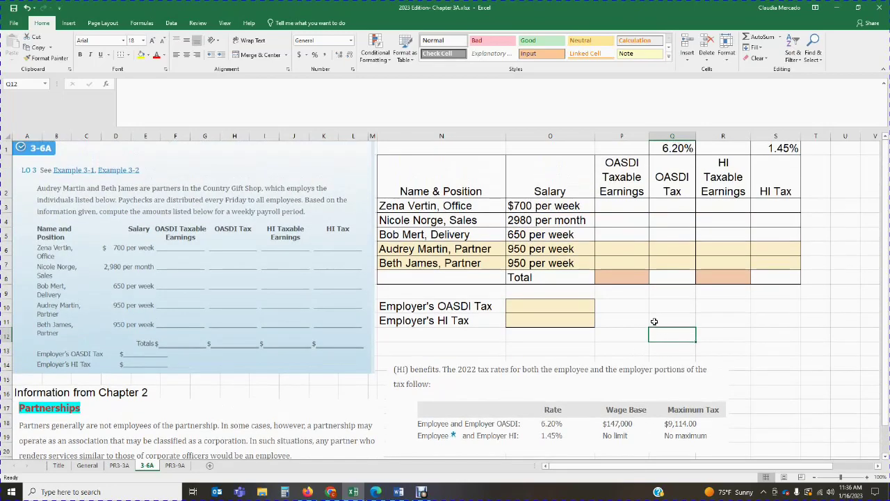
- Switch to Calculator and compute the office employee's annual salary as 700 × 52
click(633, 208)
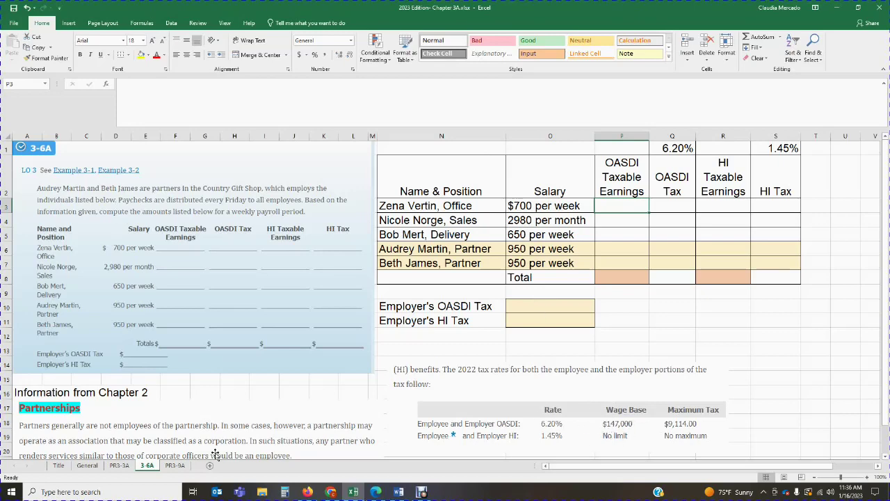
click(284, 491)
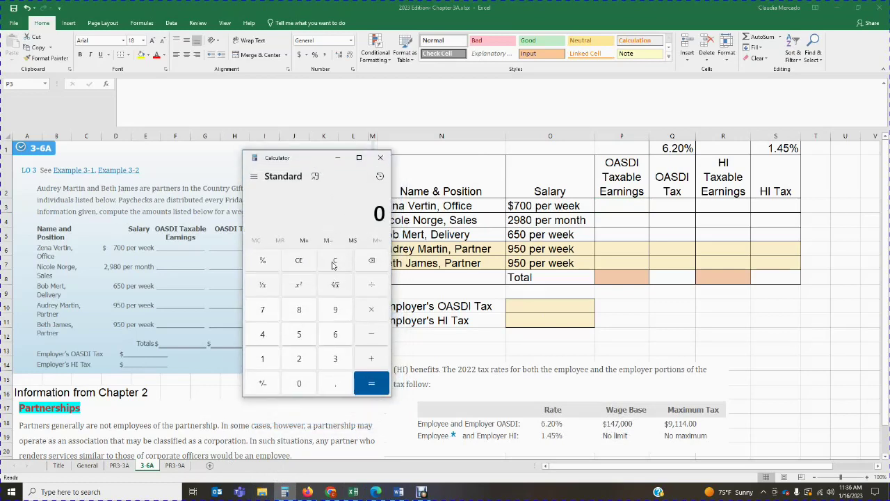
drag(319, 159, 272, 146)
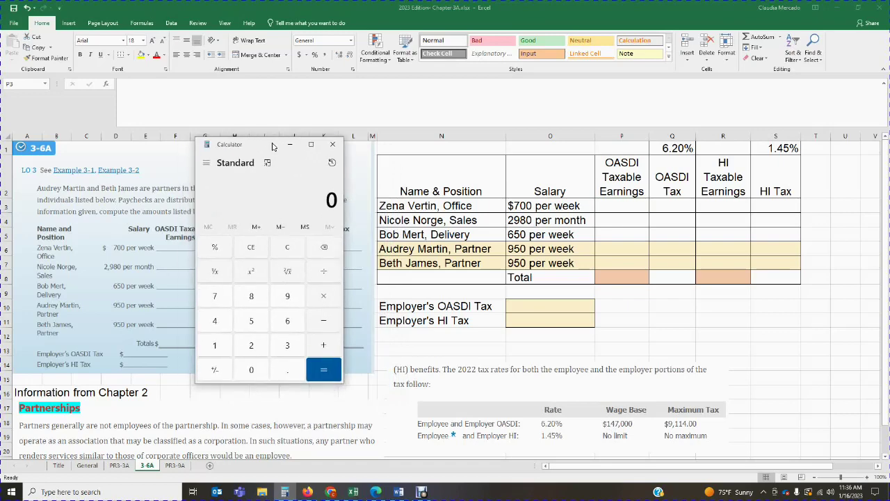
text(700/52)
key(Return)
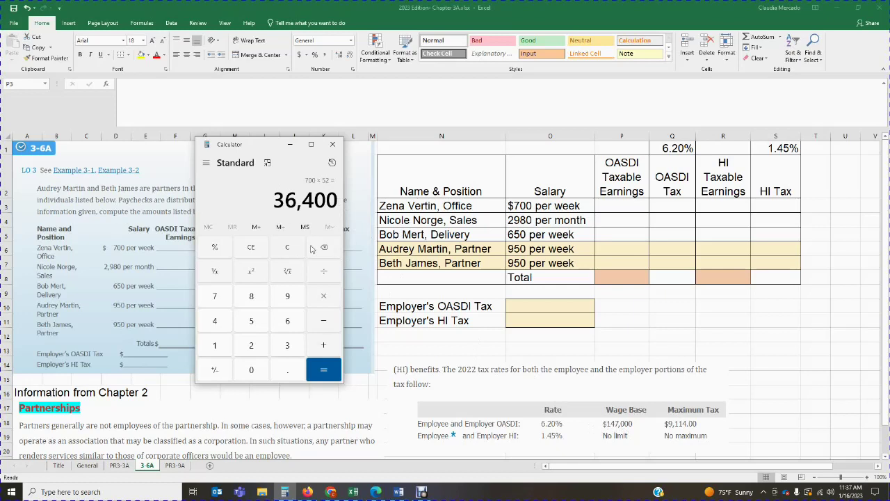
- Compute the annual salaries of the sales employee as 2980 × 12 and the delivery employee as 650 × 52
click(288, 247)
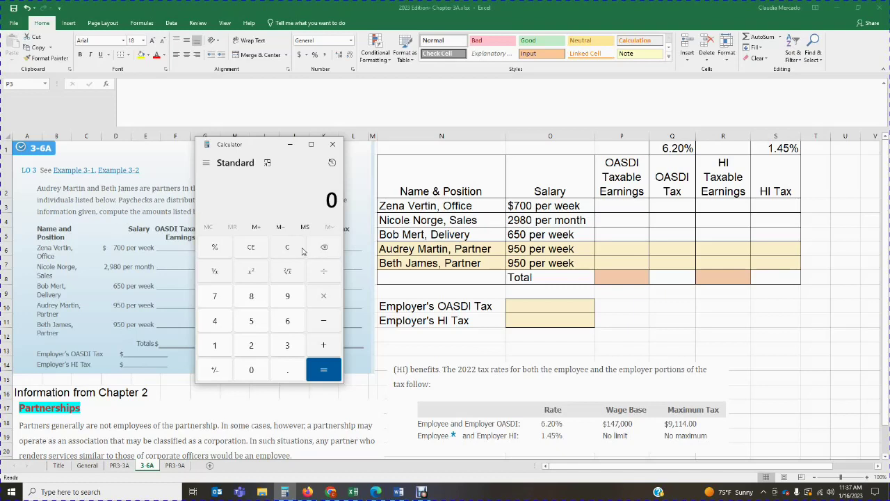
text(2980*12)
key(Return)
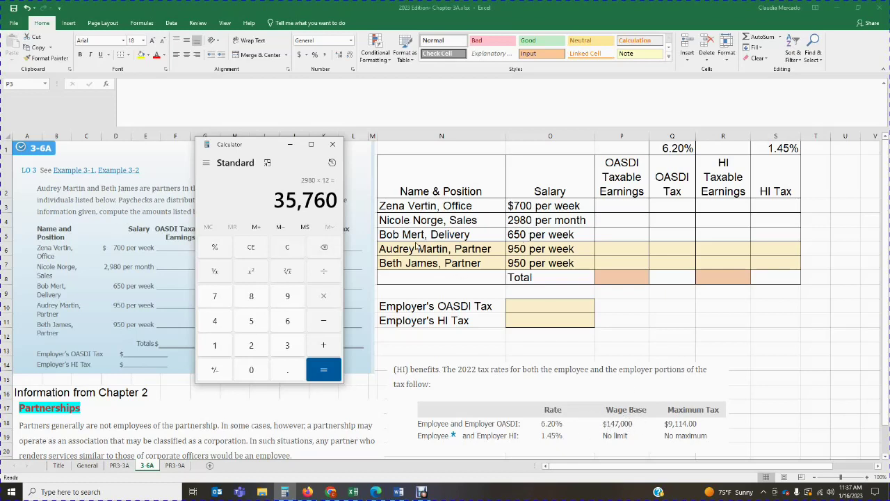
click(278, 249)
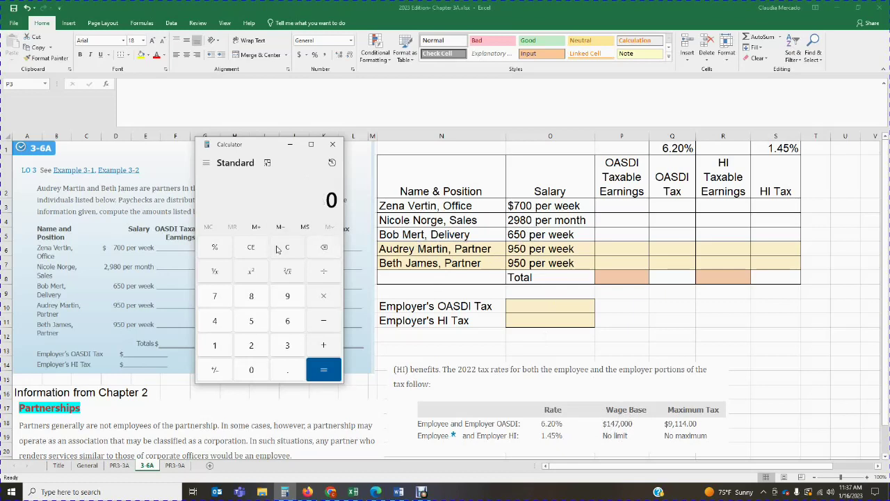
text(650*1)
key(BackSpace)
text(52)
key(Return)
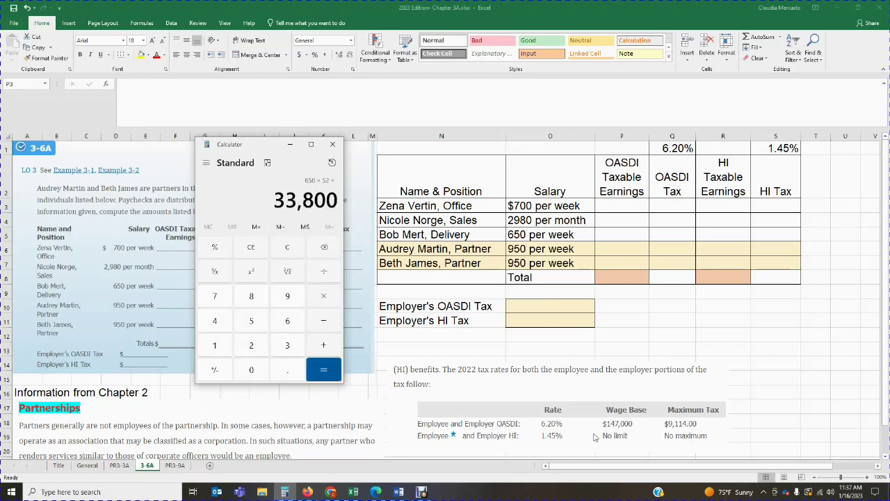
- Compute a partner's annual amount as 950 × 52, and close the calculator
click(287, 250)
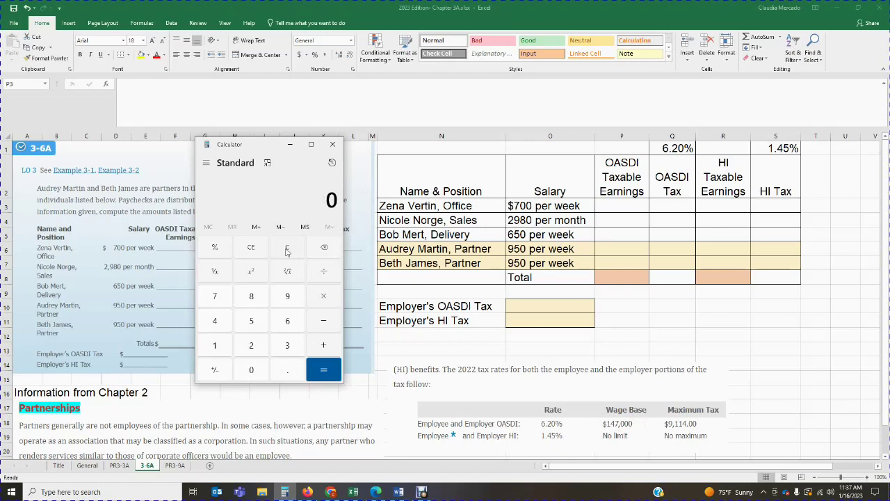
text(950*52)
key(Return)
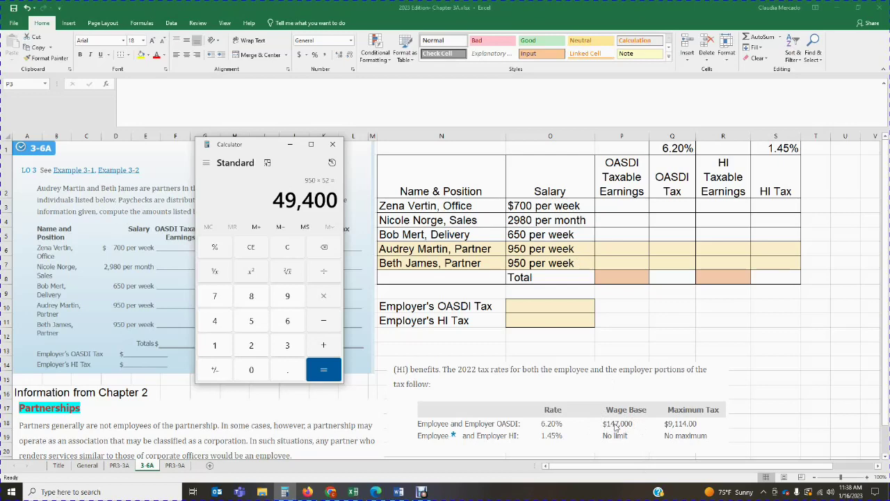
click(334, 150)
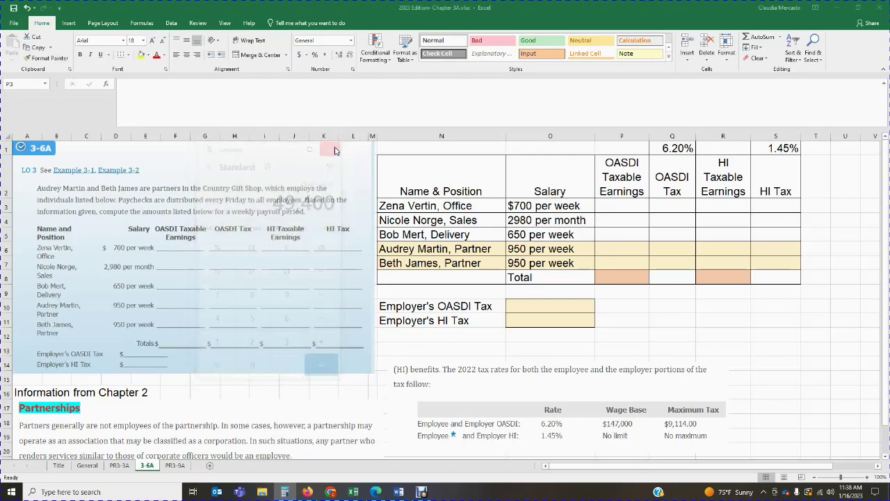
- Enter $700 as the office employee's OASDI taxable earnings in cell P3
click(630, 206)
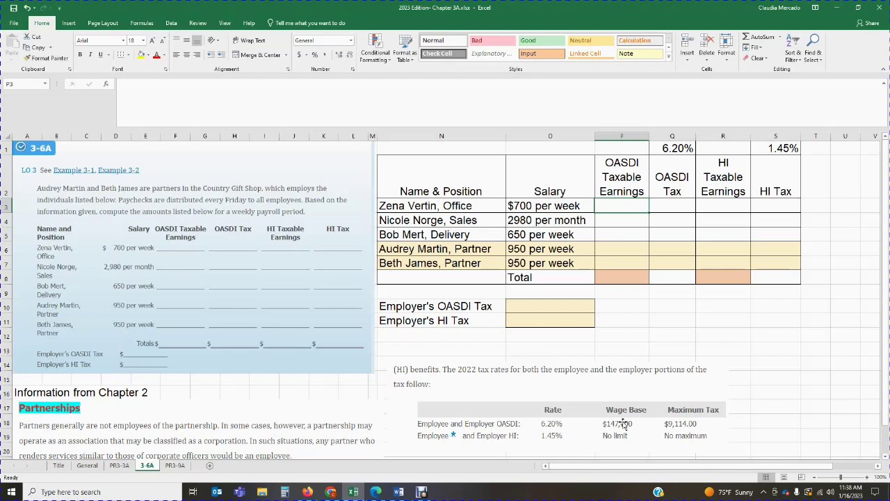
text(700)
key(Tab)
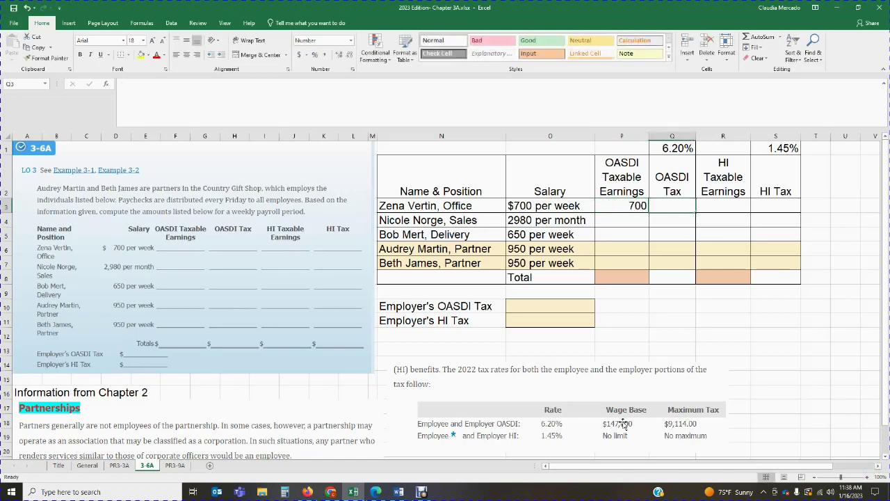
click(616, 205)
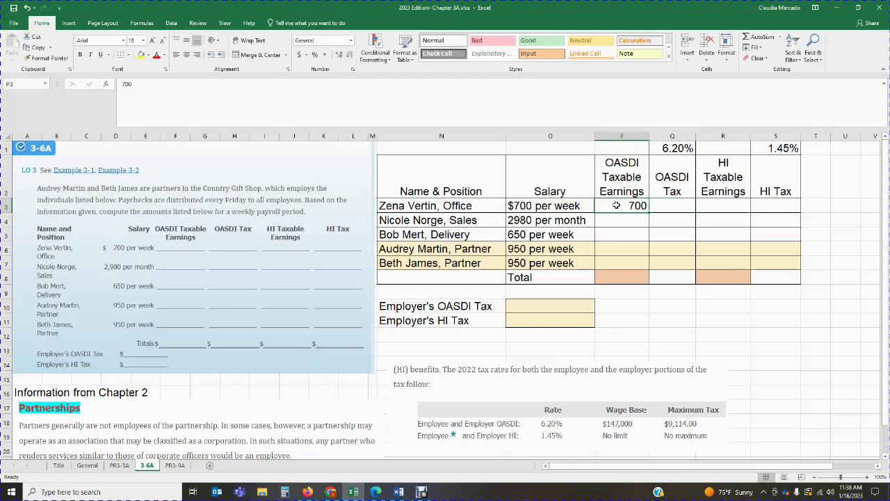
text($700)
key(Return)
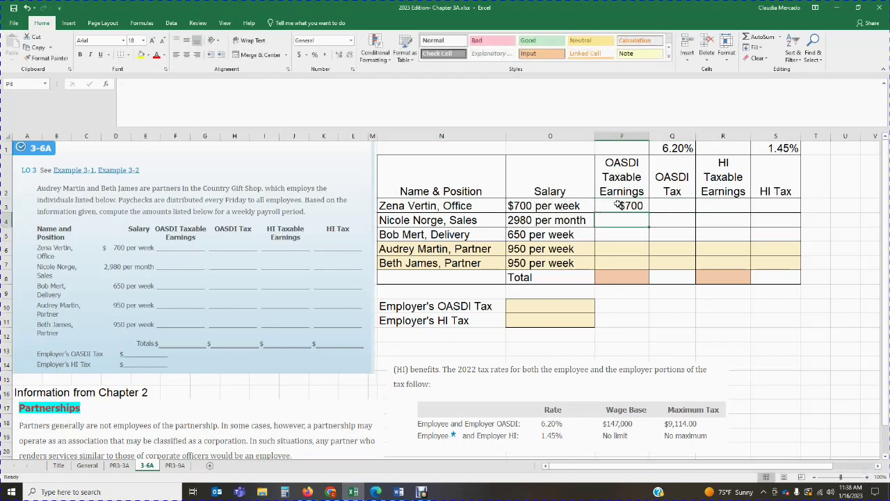
- Calculate 700 × 6.2% in Calculator and enter 43.4 as the office employee's OASDI tax in Q3
click(673, 204)
click(285, 492)
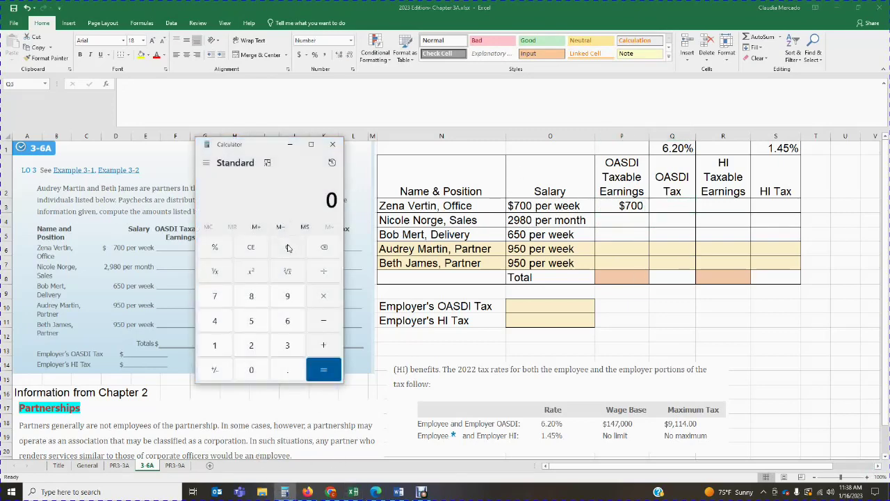
text(700*6.2)
click(216, 246)
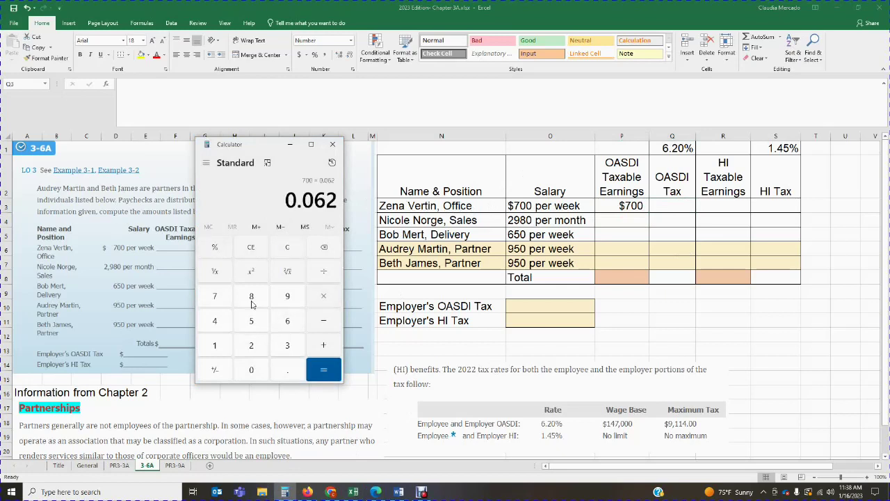
click(323, 367)
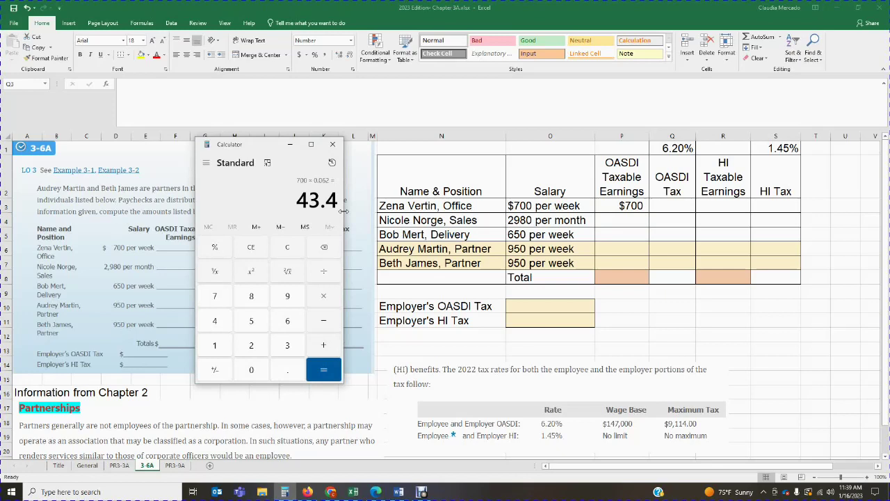
click(677, 208)
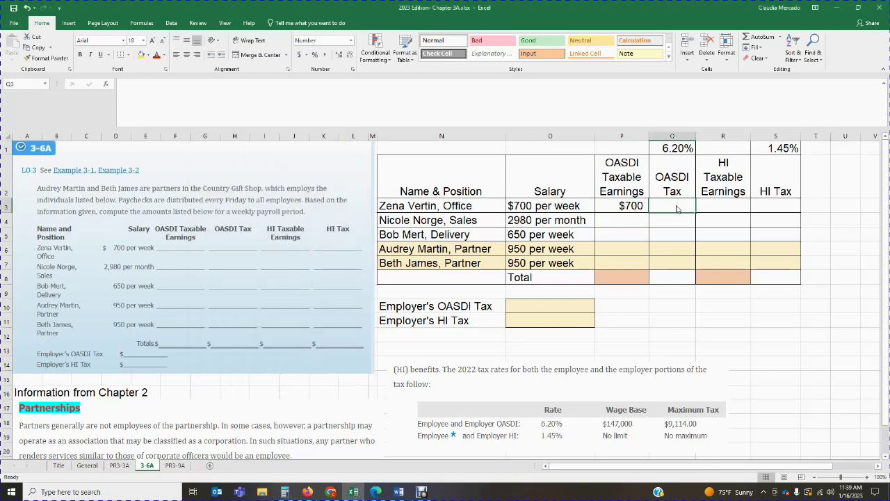
text(43.4)
key(Tab)
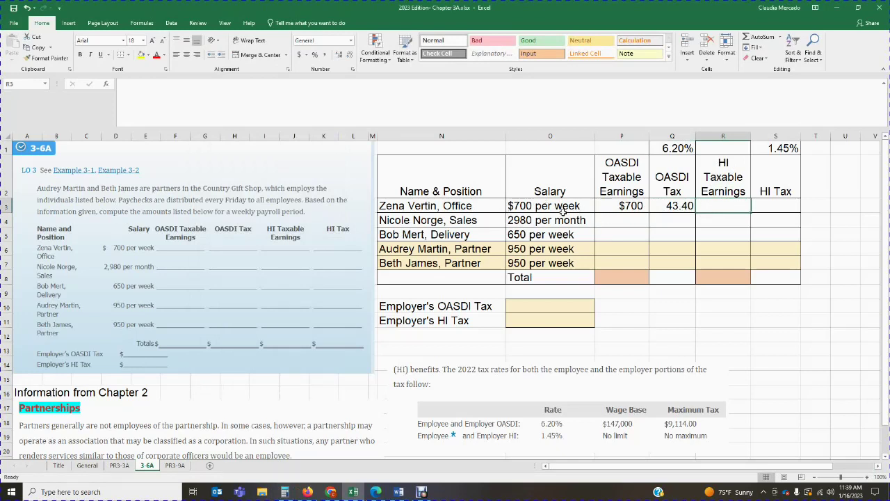
- Enter $700 as the office employee's HI taxable earnings in cell R3
text(700)
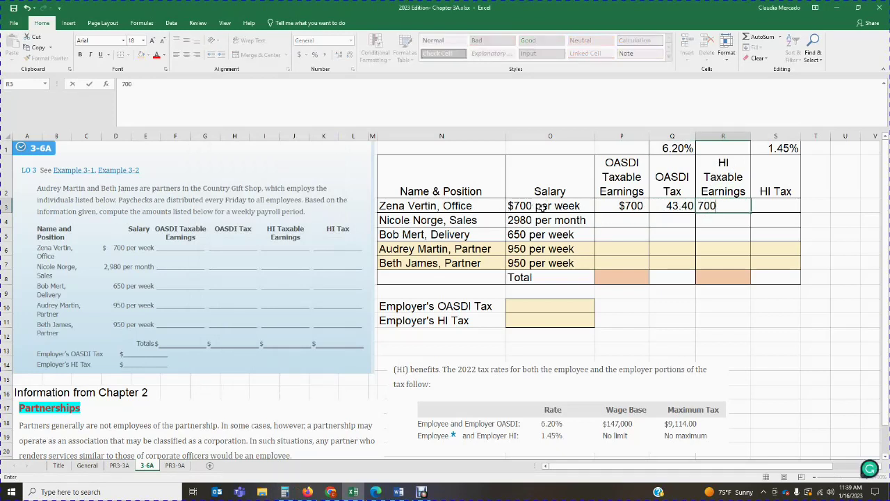
key(Tab)
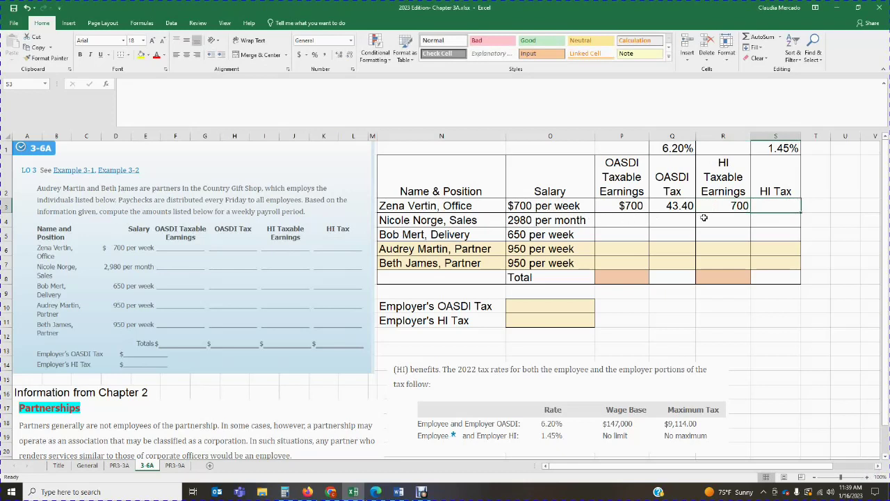
click(742, 204)
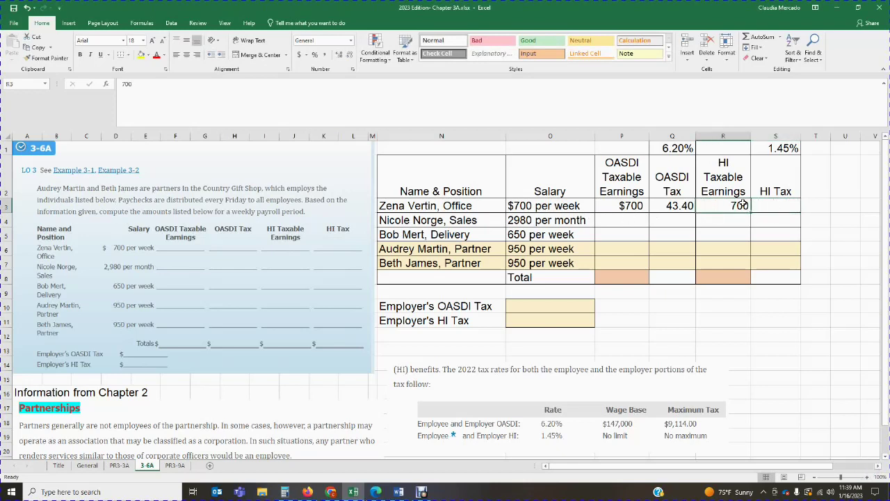
text($71)
key(BackSpace)
key(BackSpace)
text(70)
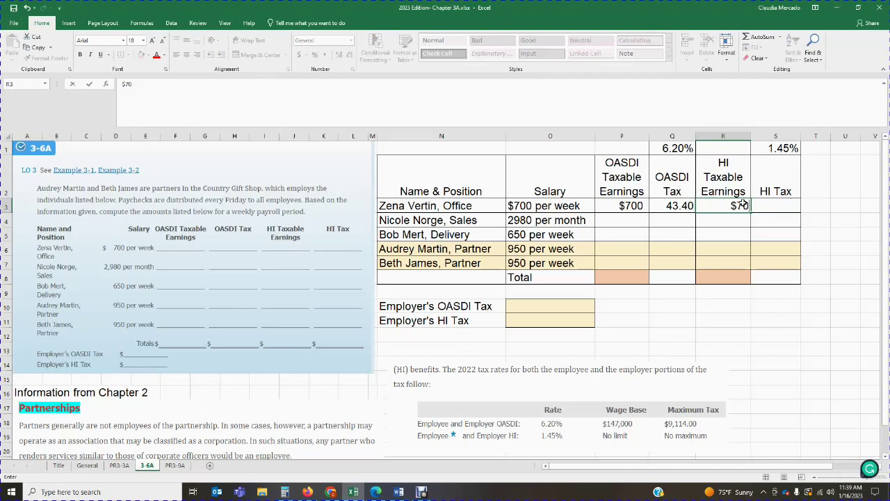
text(0)
key(Tab)
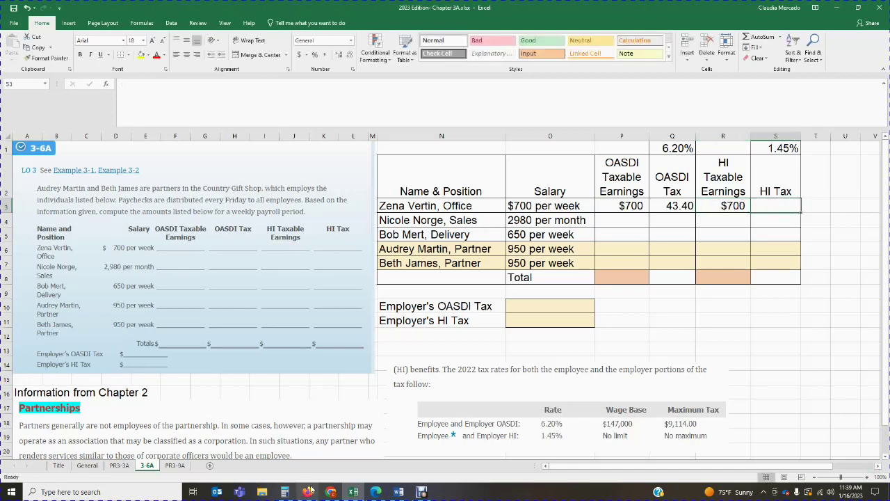
- Calculate 700 × 1.45% in Calculator and enter 10.15 as the office employee's HI tax in S3
click(284, 492)
click(288, 255)
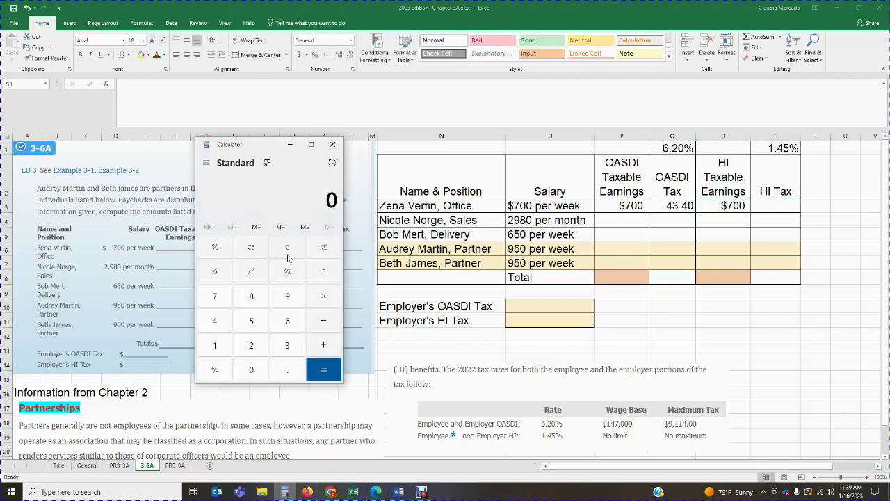
text(700*1.4)
text(5)
click(214, 247)
click(323, 370)
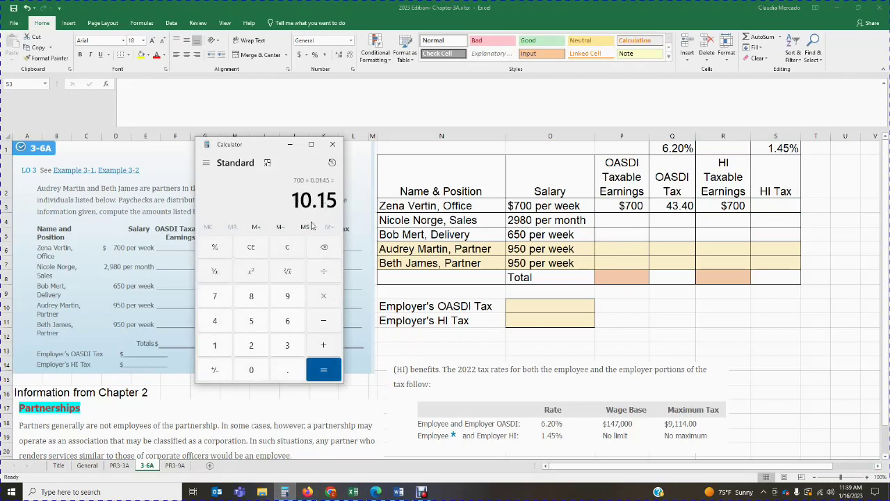
click(767, 210)
text(10.15)
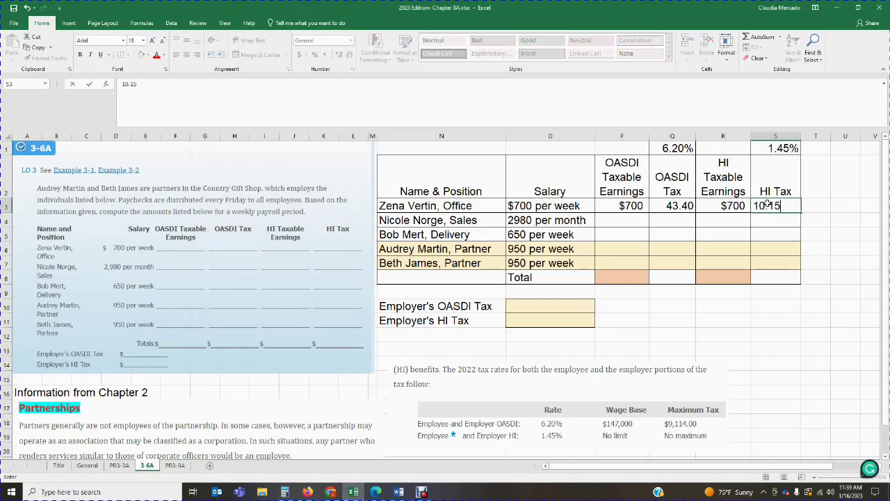
key(Return)
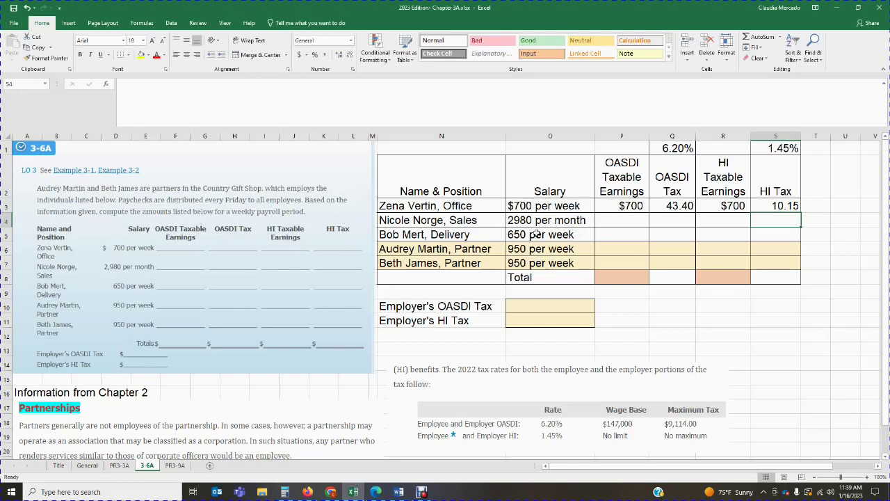
- Start a salary conversion note in cell N9 reading "*$2980 X 12 months ="
click(394, 288)
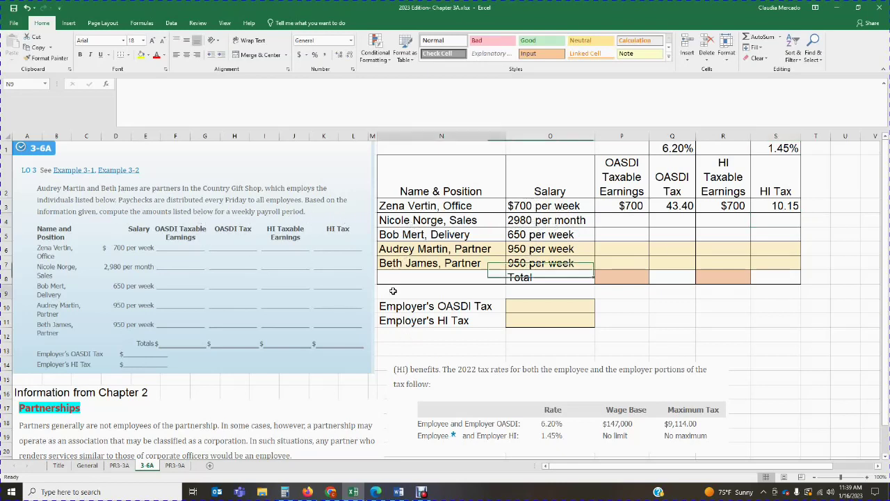
text(*)
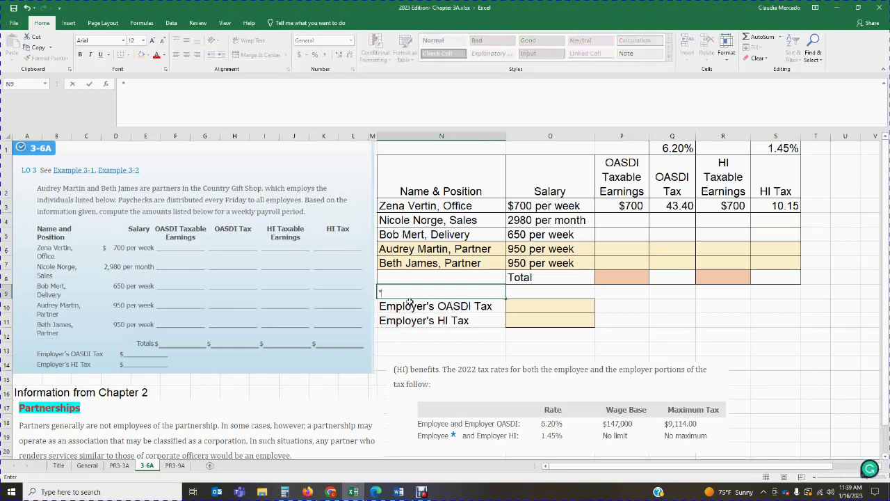
text($2)
text(980 X 12 months =)
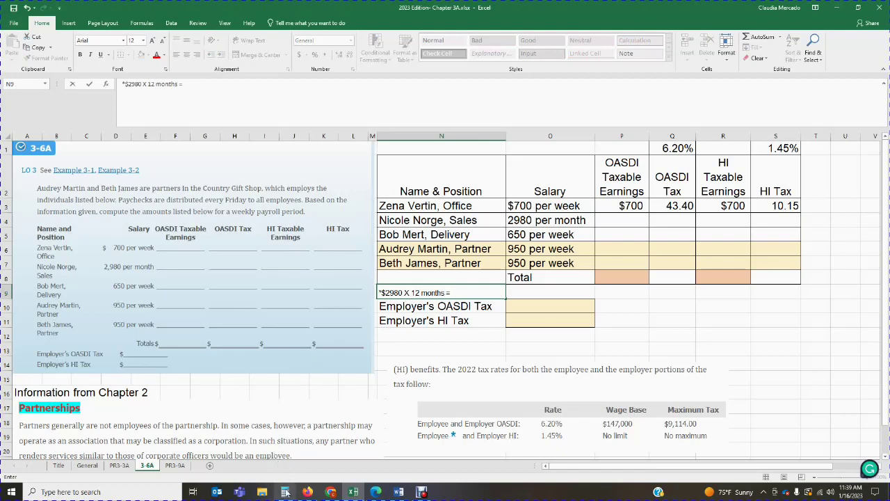
- Calculate 2980 × 12 in Calculator and extend the N9 note with "$35,760 /"
click(284, 491)
click(294, 249)
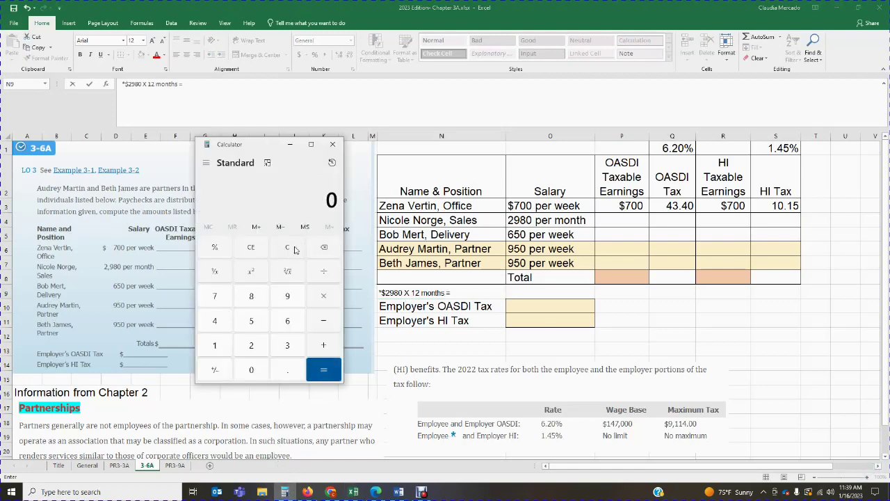
text(2980*12)
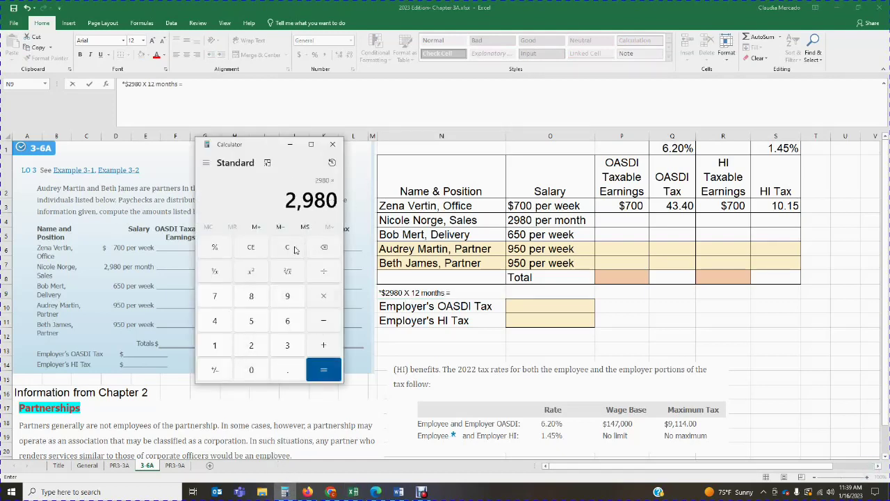
key(Return)
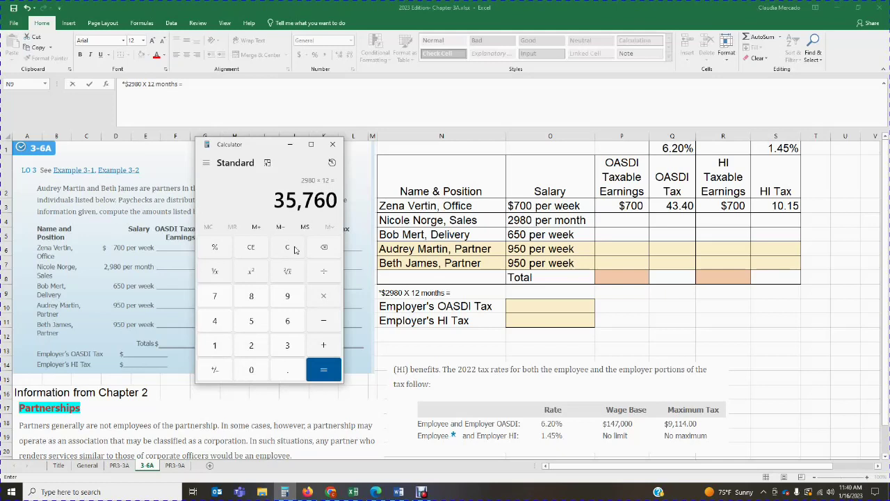
click(467, 292)
text($35)
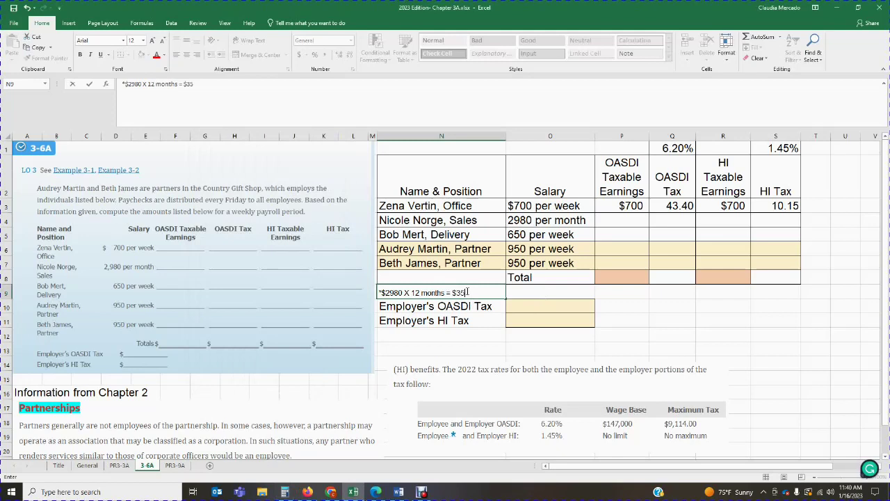
text(,760 /)
- Divide the annual salary by 52 in Calculator and extend the N9 note with "52 weeks ="
click(285, 491)
text(/52)
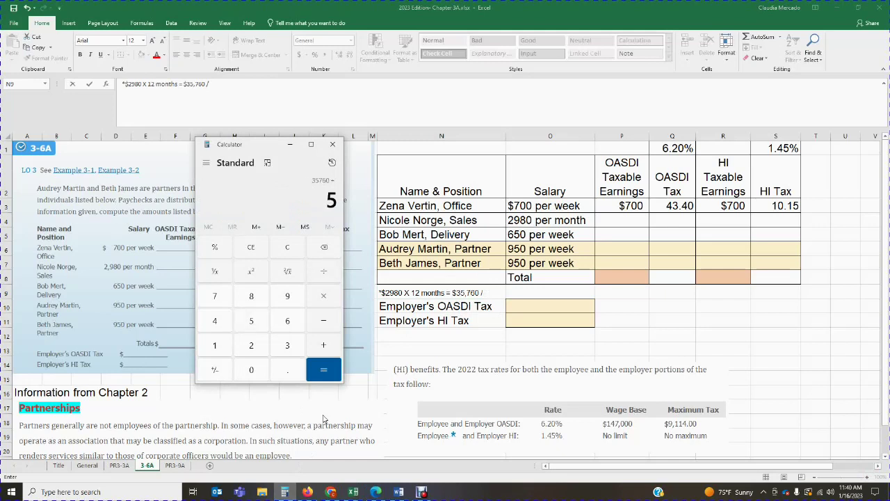
key(Return)
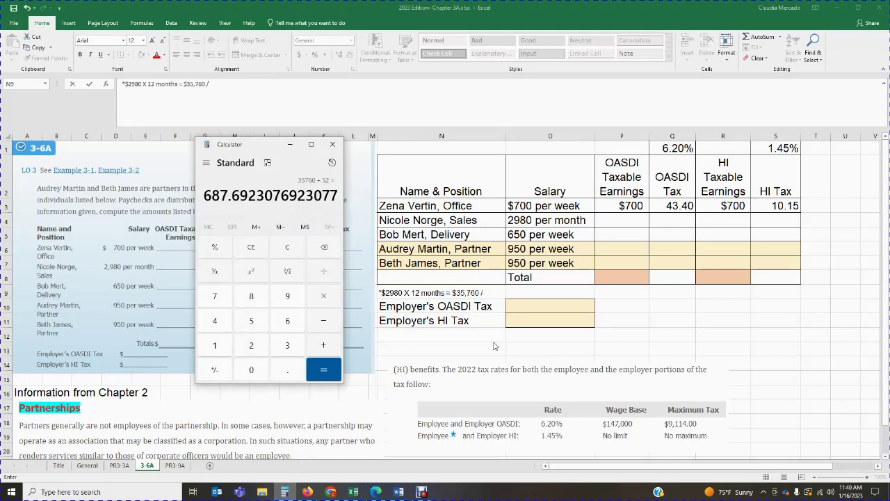
click(491, 291)
text(5)
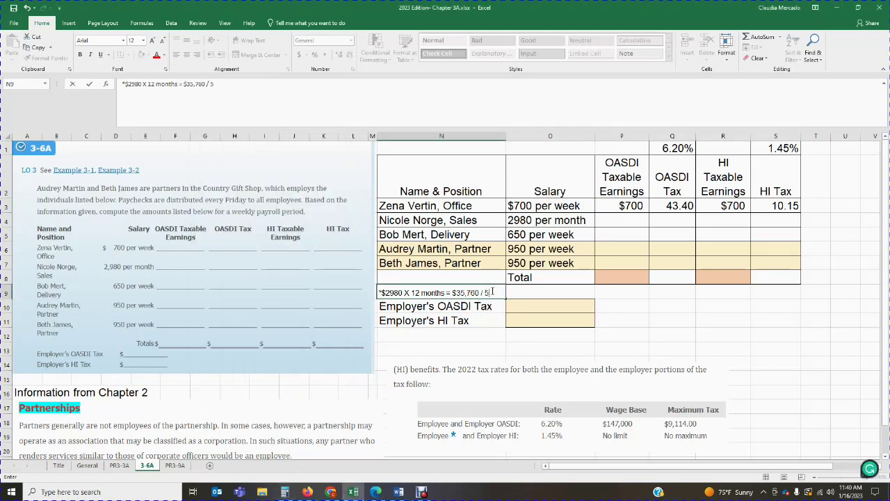
text(2 weeks =)
- Look up the weekly result in Calculator and finish the N9 note with "$698.69"
click(284, 491)
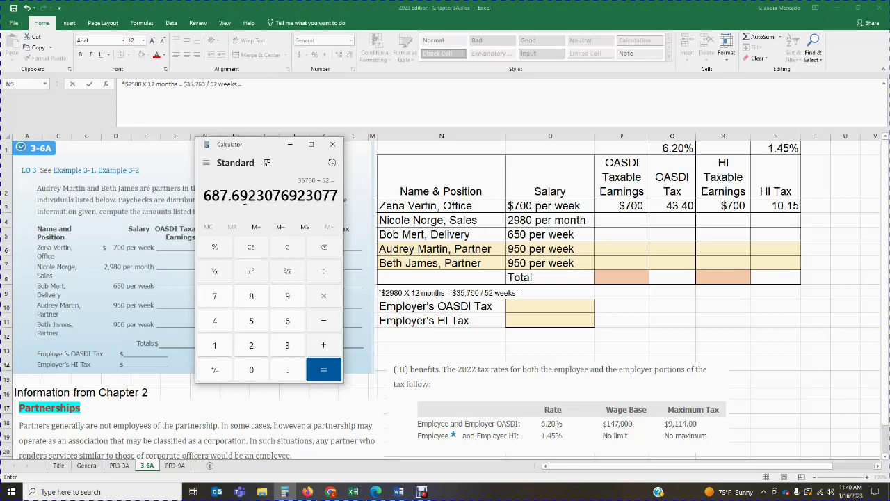
click(547, 296)
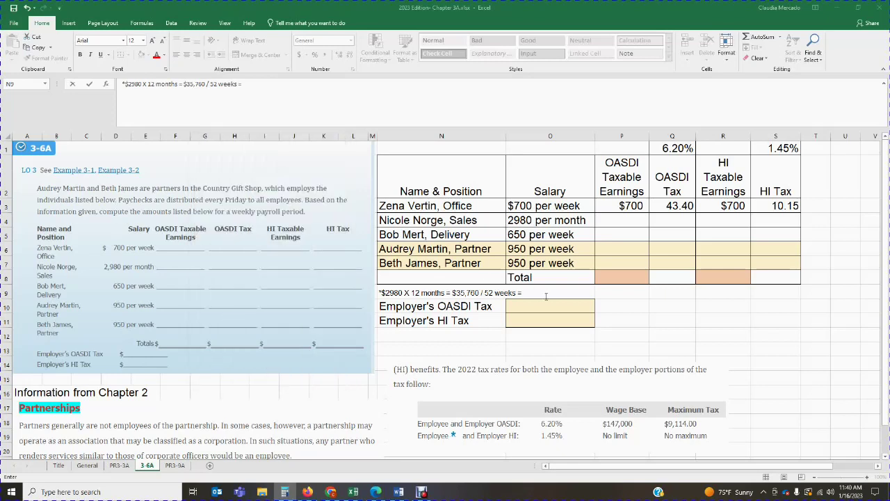
text($69)
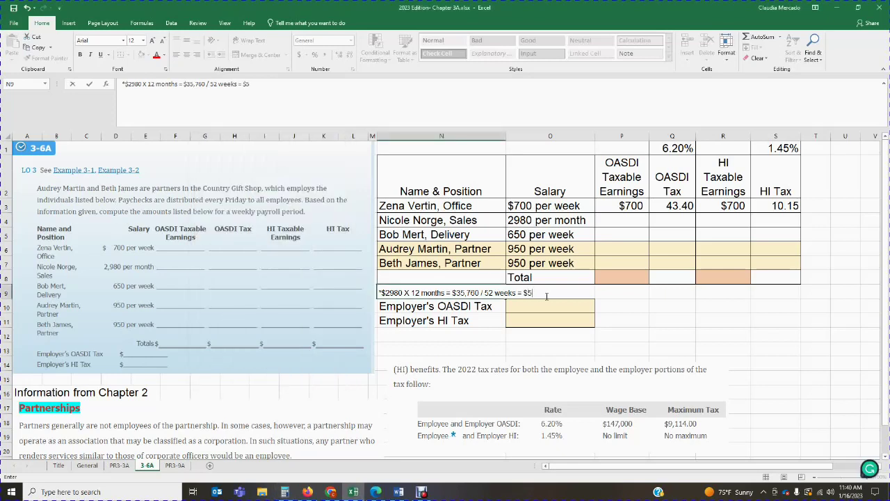
text(8.69)
key(Tab)
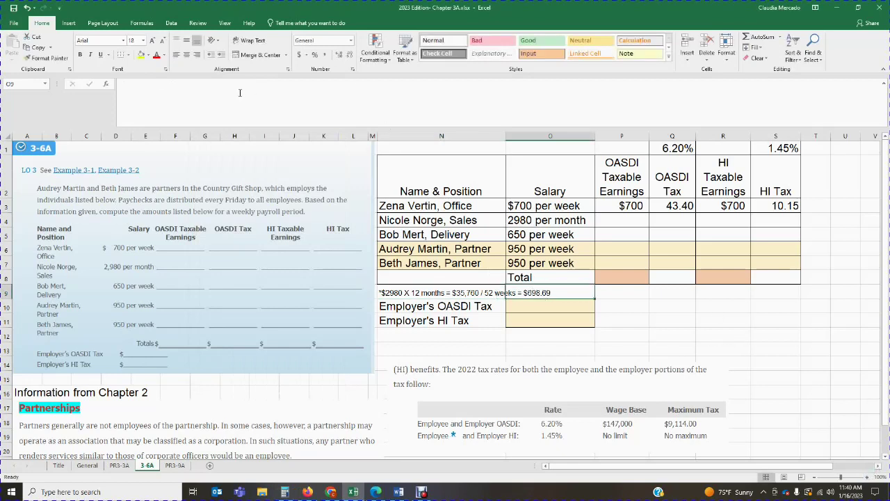
- Correct the weekly amount at the end of the N9 note to $687.69 and check it against Calculator
click(397, 292)
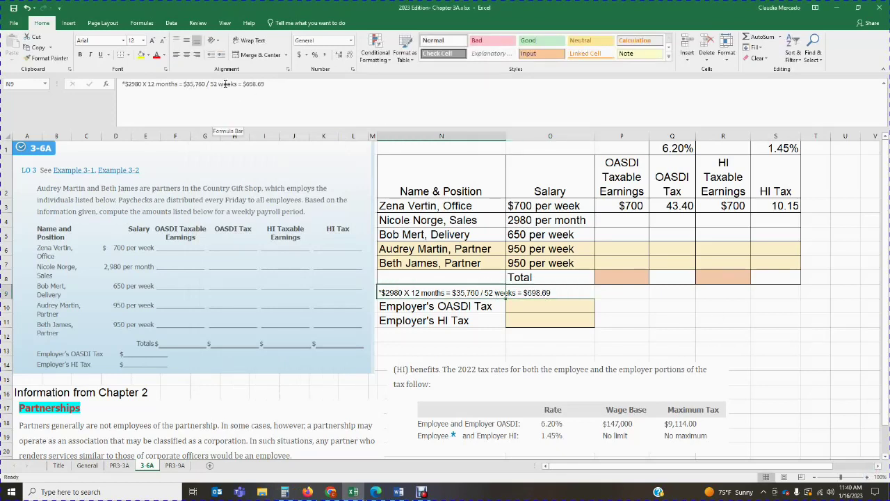
click(264, 83)
key(BackSpace)
key(BackSpace)
key(BackSpace)
key(BackSpace)
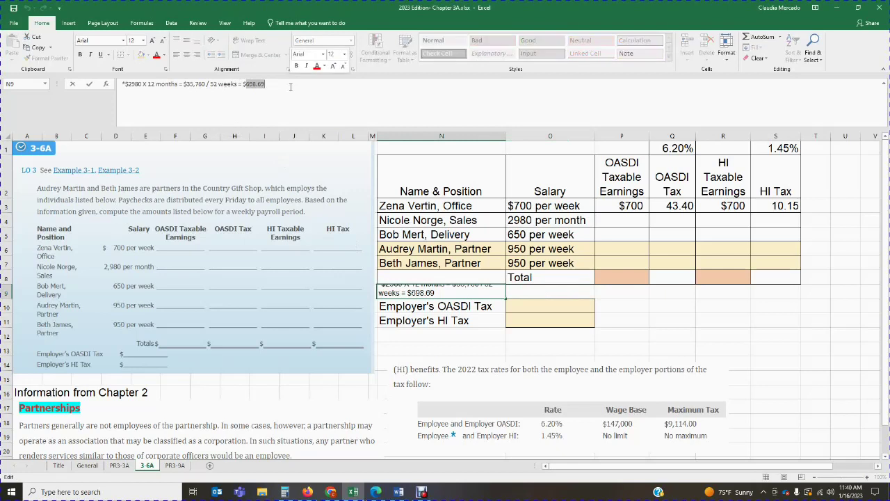
text(7.69)
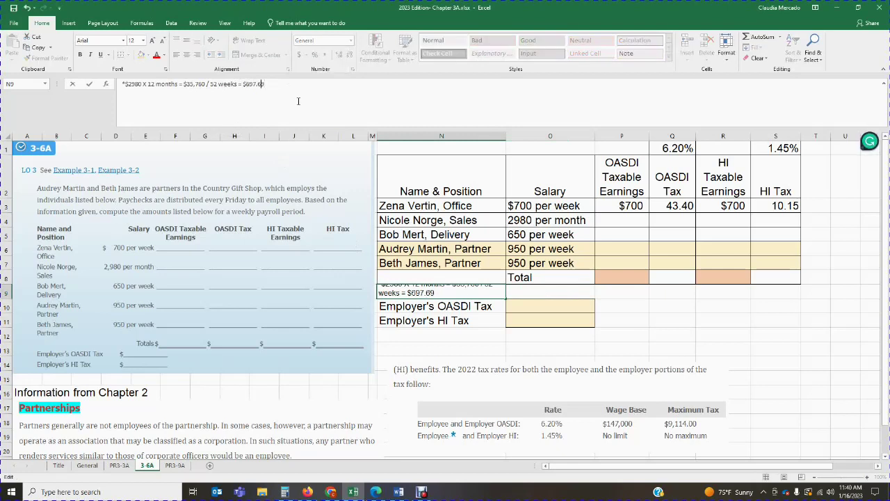
key(BackSpace)
key(BackSpace)
key(BackSpace)
key(BackSpace)
key(BackSpace)
text(87.69)
key(Return)
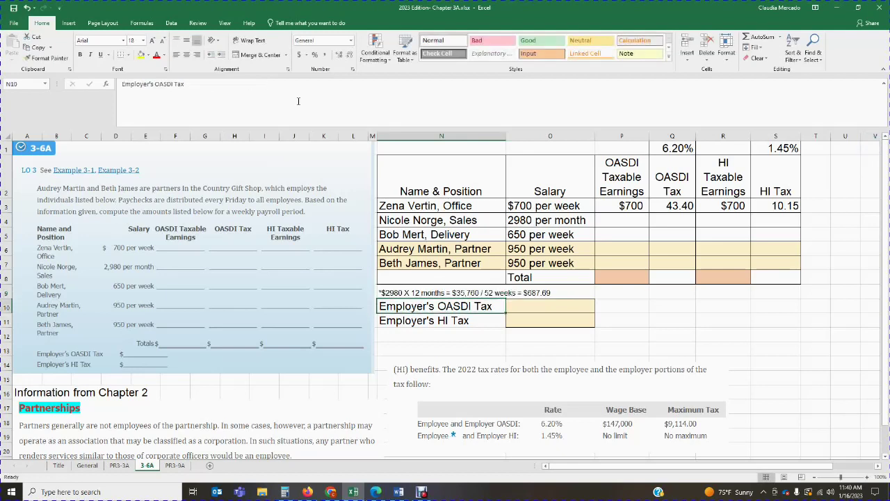
click(284, 492)
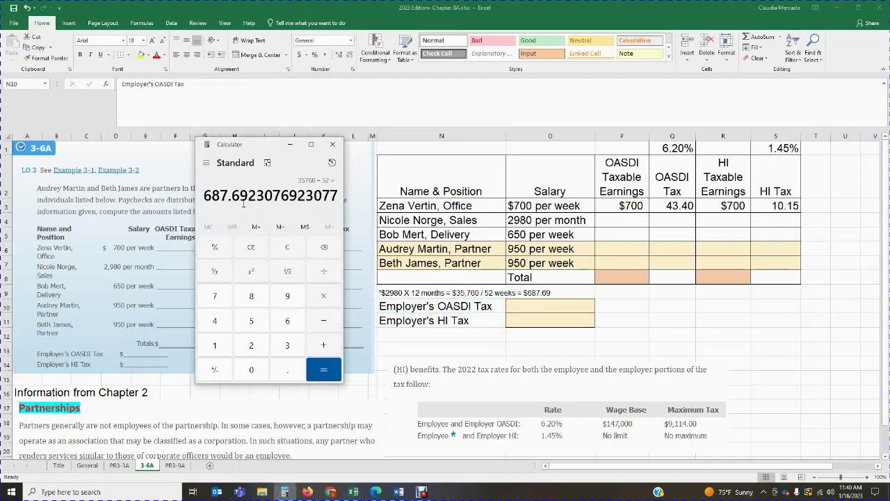
click(290, 144)
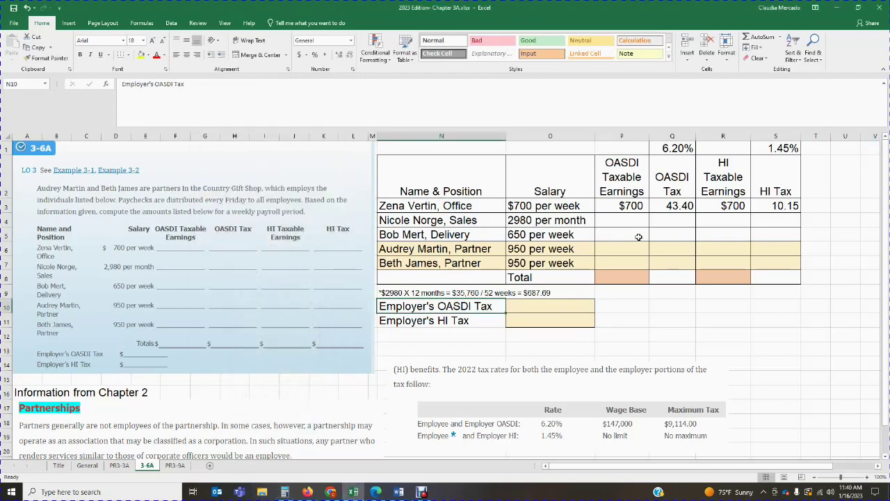
- Enter $687.69 as the sales employee's OASDI taxable earnings in cell P4
click(612, 222)
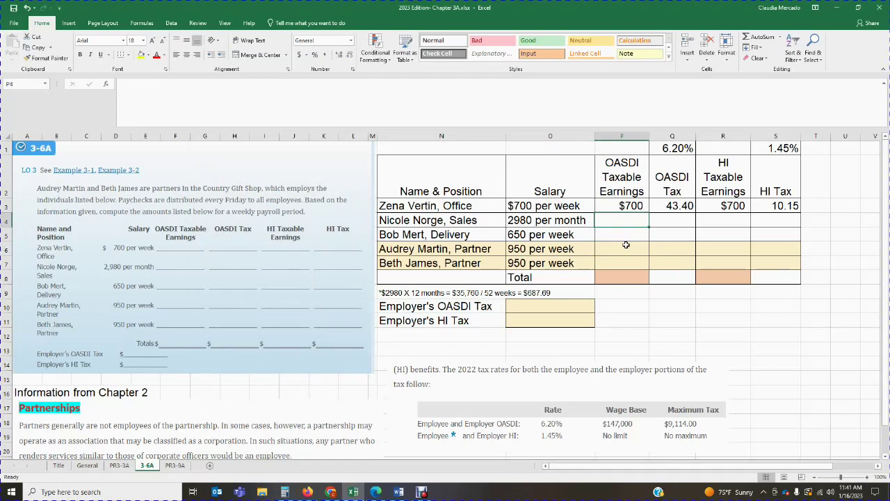
text($68)
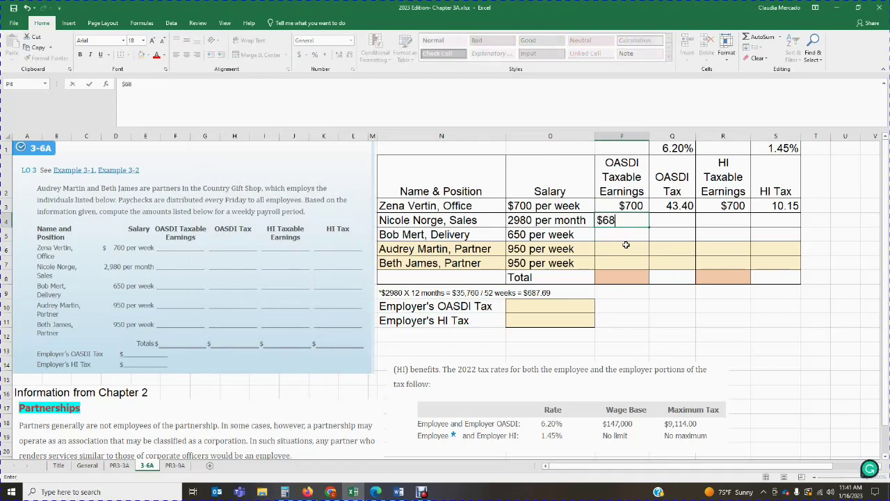
text(7.69)
key(Tab)
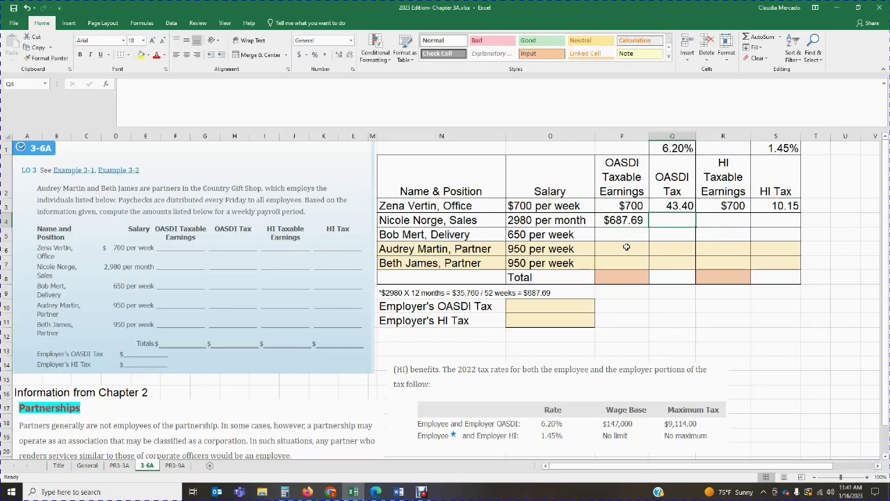
- Calculate 687.69 × 6.2% in Calculator and enter 42.64 as the sales employee's OASDI tax in Q4
click(285, 492)
click(284, 256)
text(687.69)
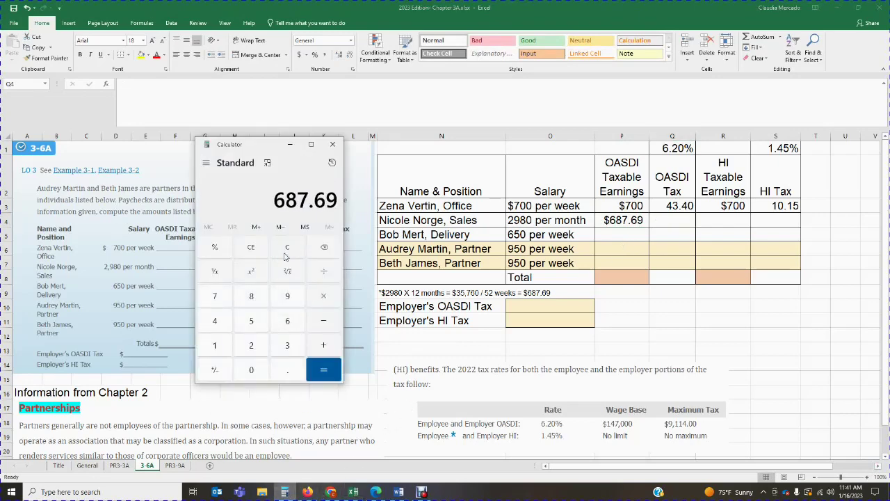
key(Return)
text(*6.2)
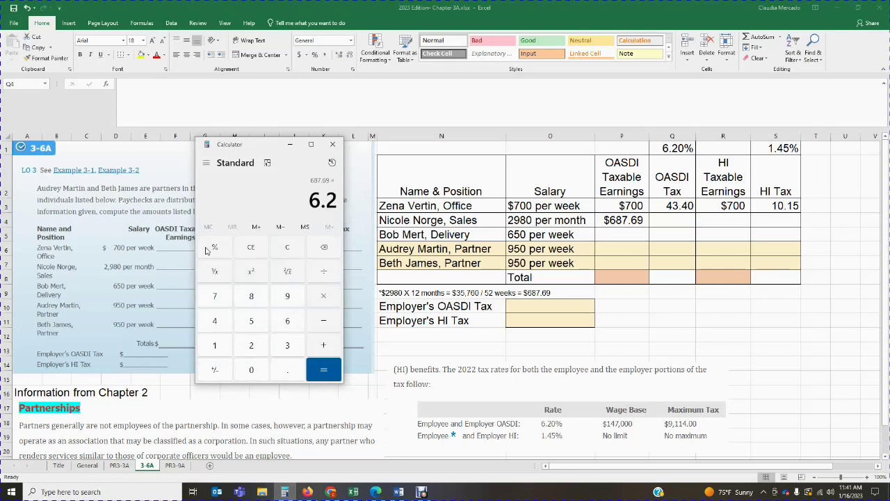
click(207, 249)
click(326, 370)
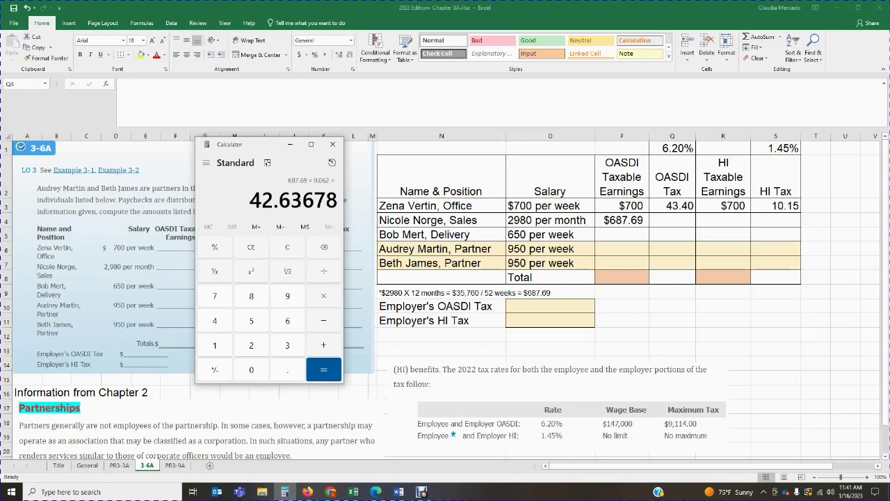
click(665, 223)
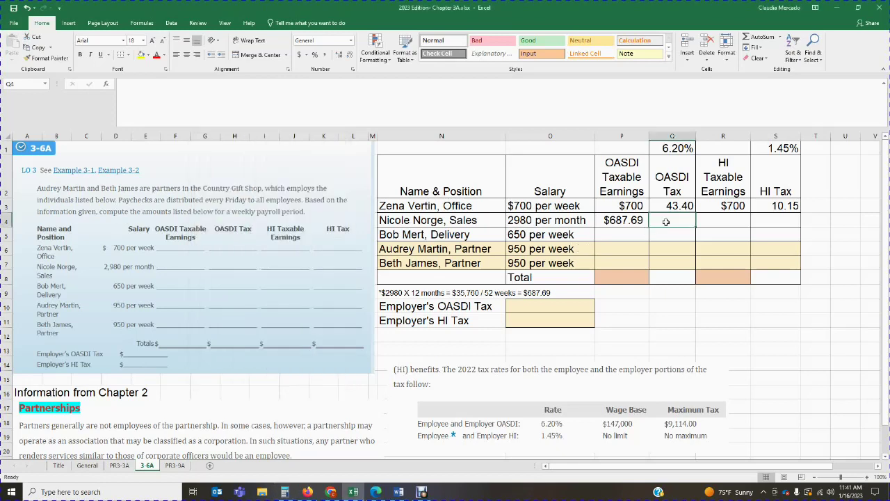
text(42.64)
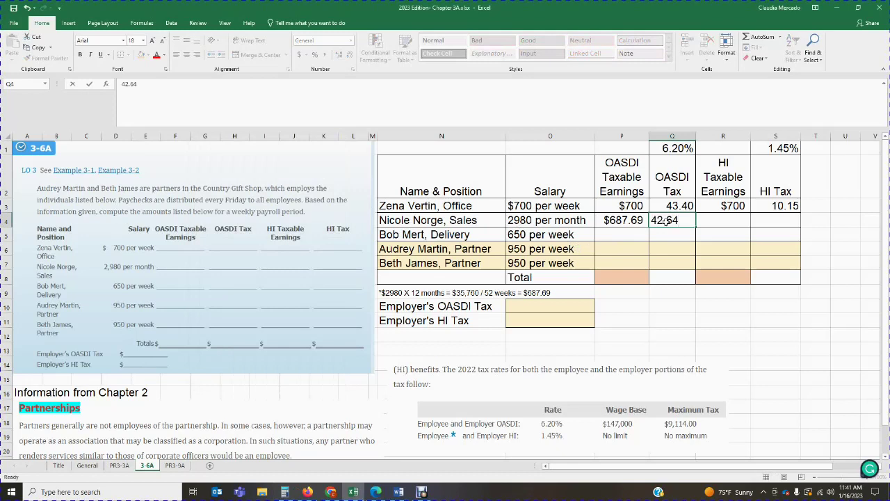
key(Tab)
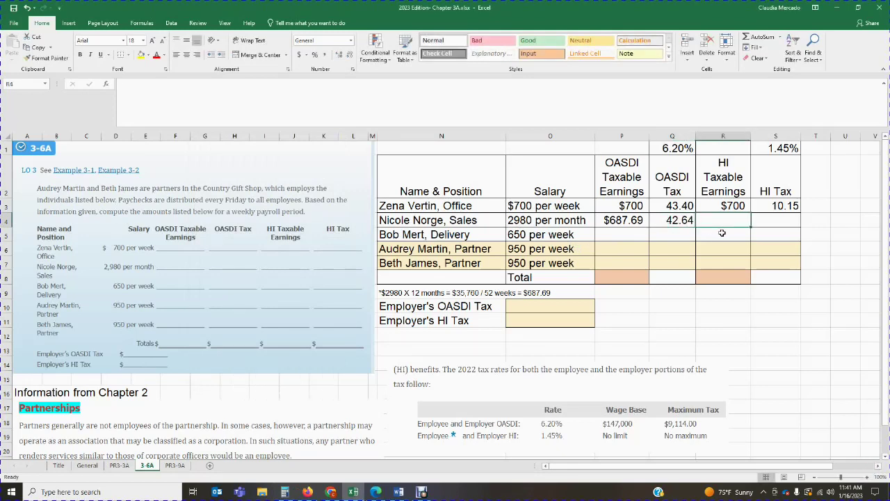
- Enter $687.69 as the sales employee's HI taxable earnings in cell R4
text($6)
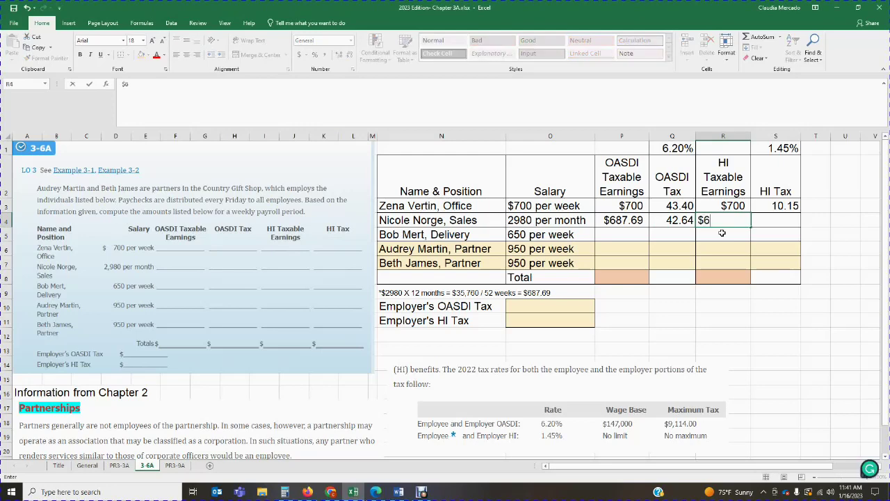
text(87.69)
key(Tab)
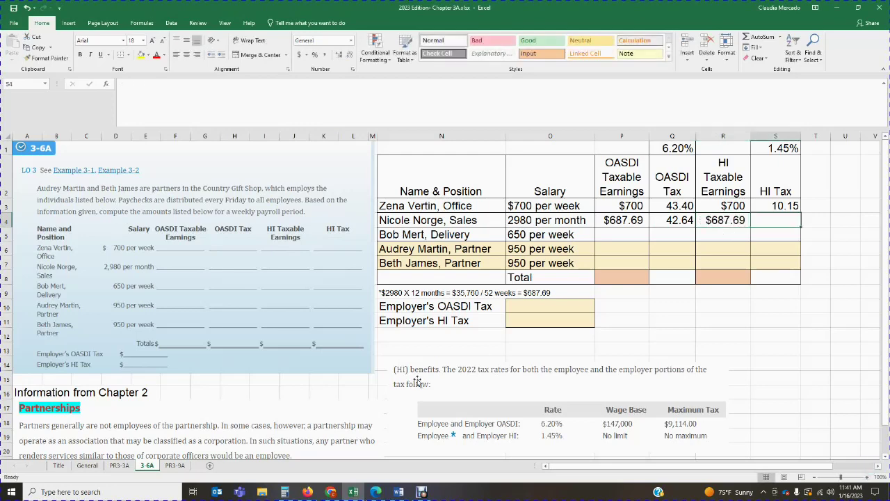
- Calculate 687.69 × 1.45% in Calculator and enter 9.97 as the sales employee's HI tax in S4
click(294, 486)
click(300, 242)
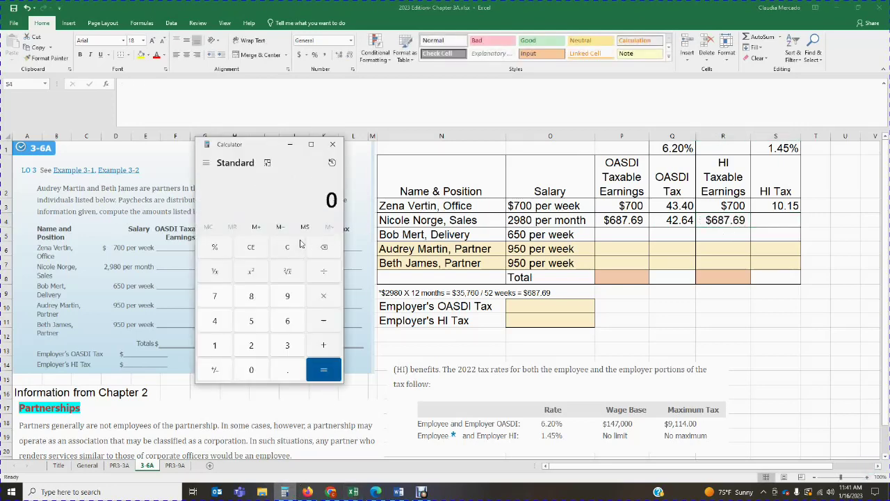
text(687.69)
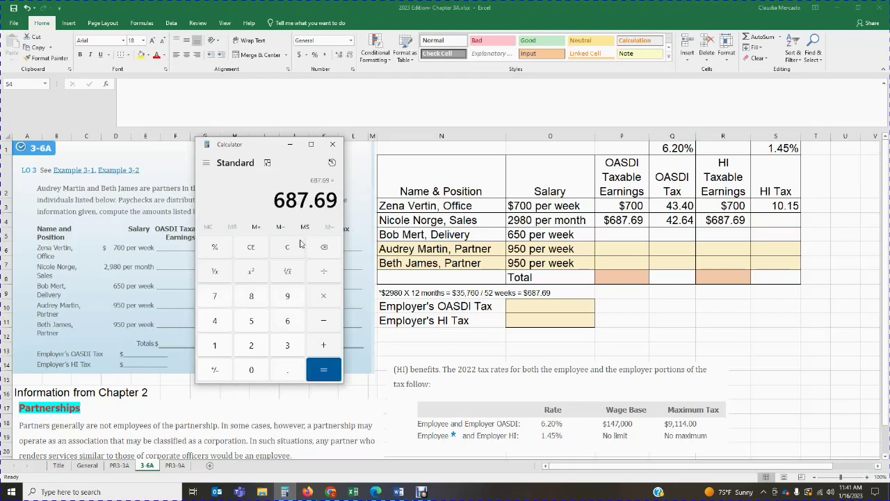
text(*1.45)
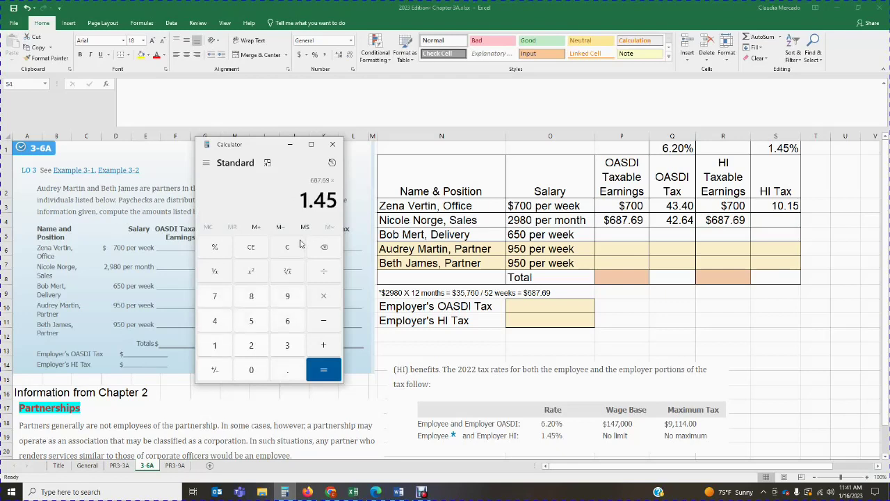
click(217, 249)
click(318, 375)
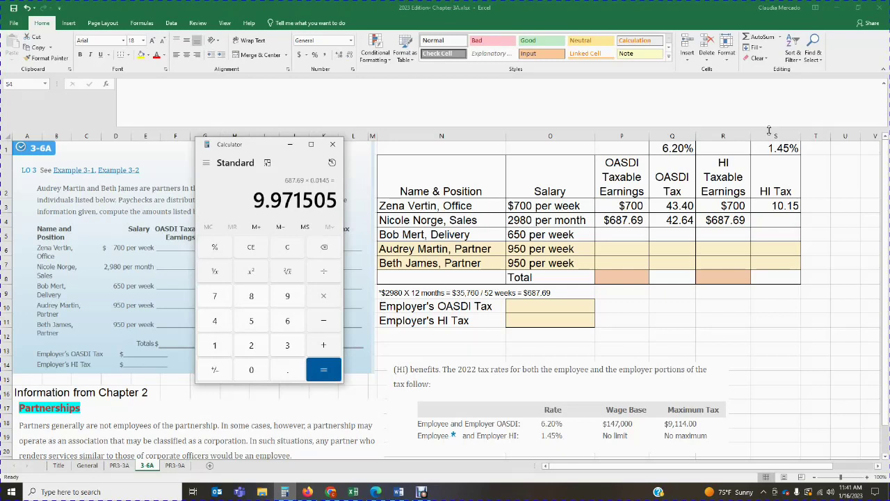
click(782, 225)
text(9.97)
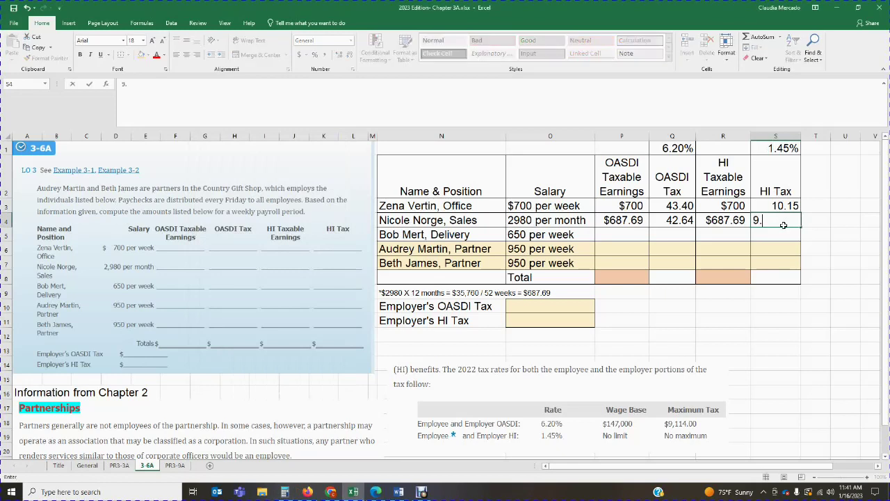
click(723, 234)
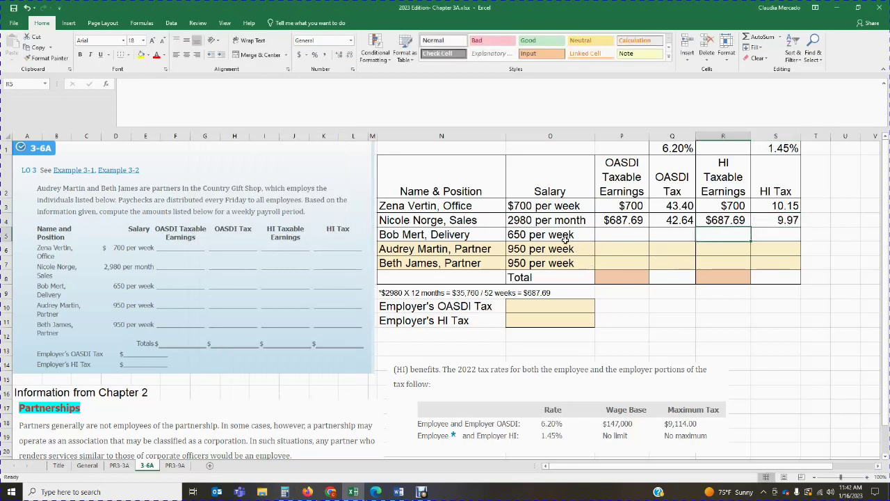
- Enter $650 as the delivery employee's OASDI taxable earnings in cell P5
click(618, 240)
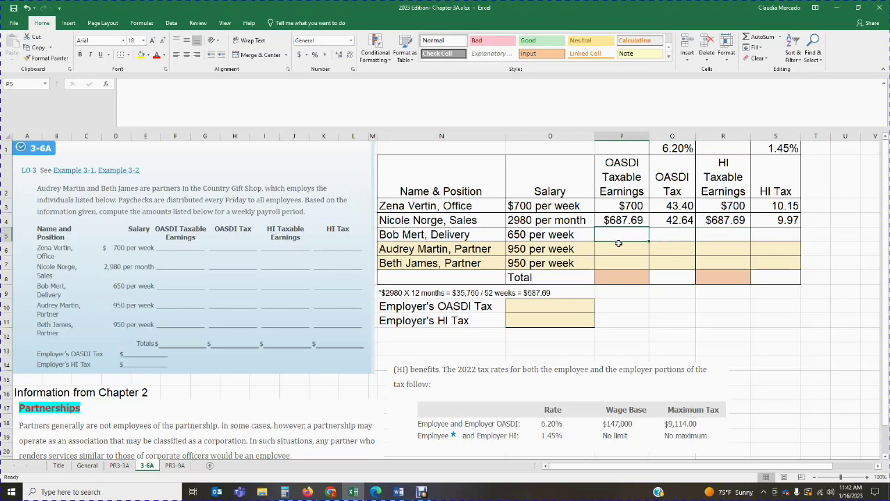
text($650)
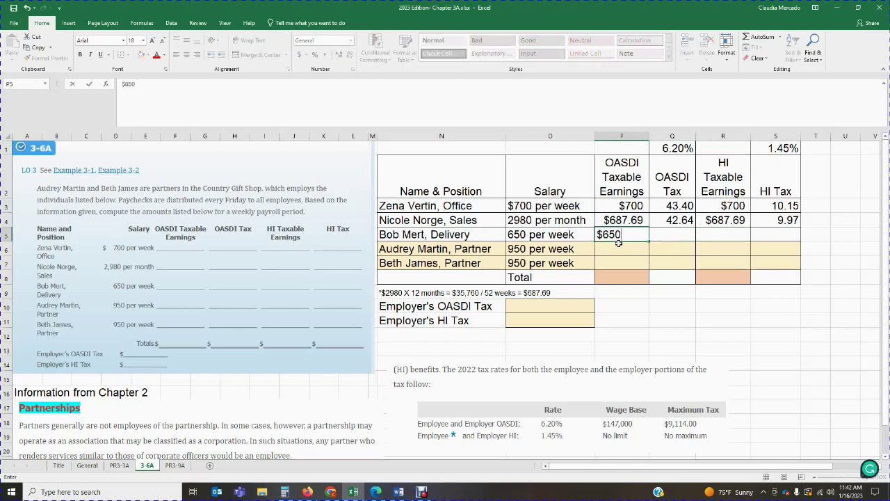
key(Tab)
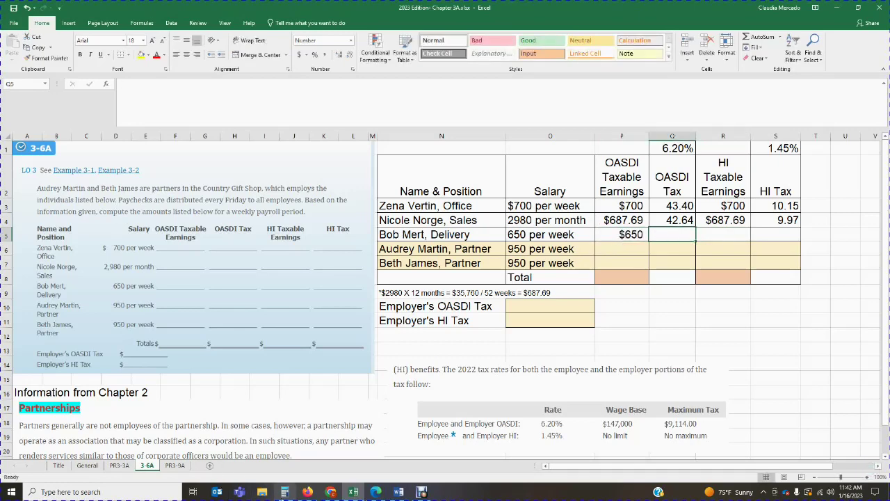
- Calculate 650 × 6.2% in Calculator and enter 40.30 as the delivery employee's OASDI tax in Q5
click(284, 492)
click(288, 248)
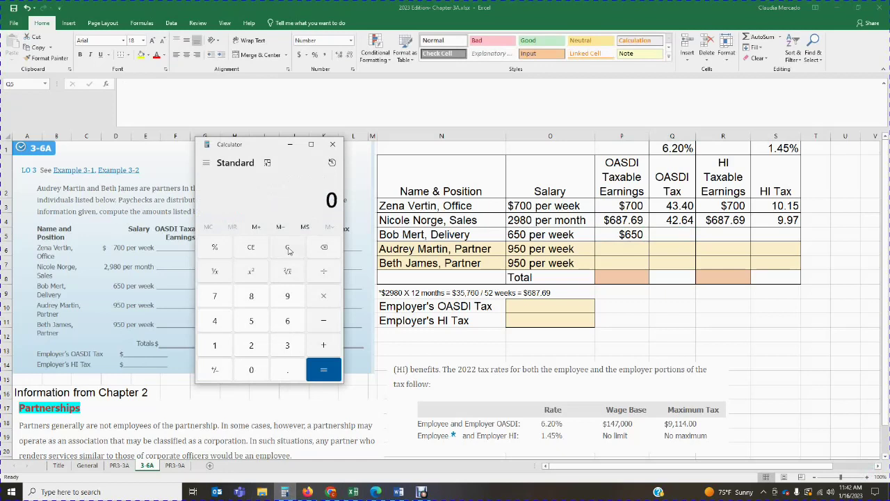
text(650)
click(317, 299)
text(6.2)
click(217, 248)
click(322, 370)
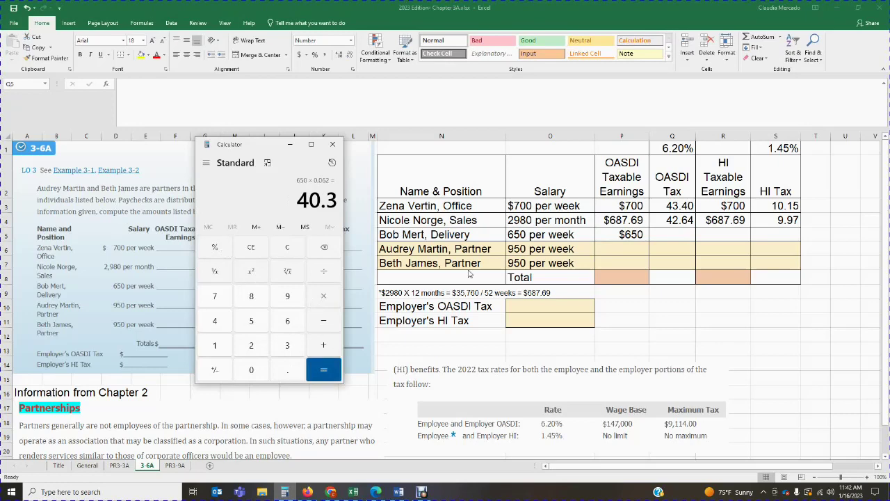
click(686, 236)
text(40.30)
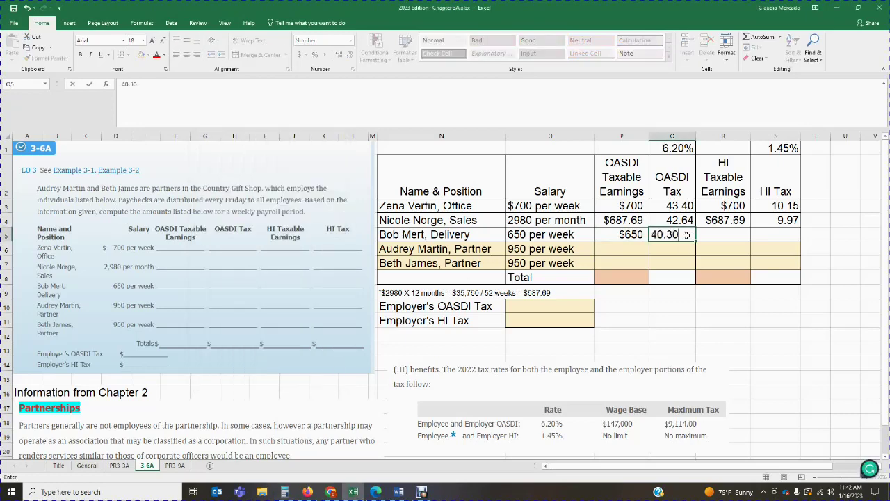
key(Tab)
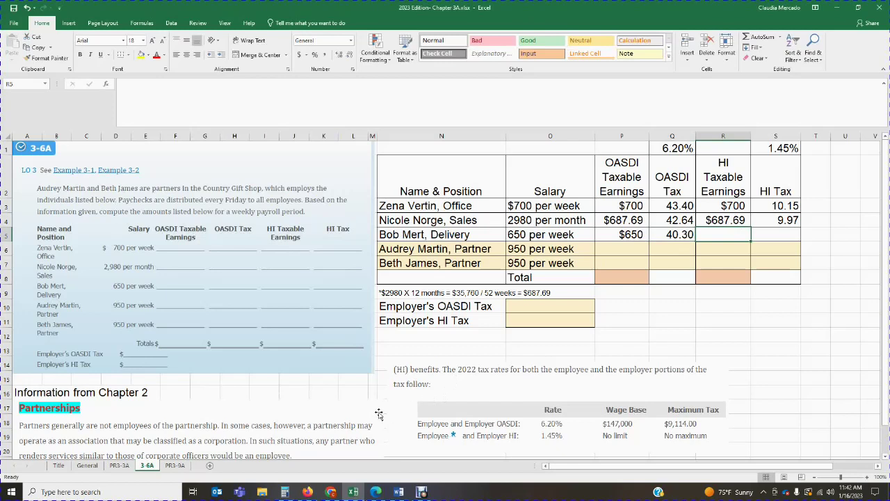
- Enter $650 as the delivery employee's HI taxable earnings in R5, and calculate 650 × 1.45% in Calculator to enter 9.43 in S5
text($650)
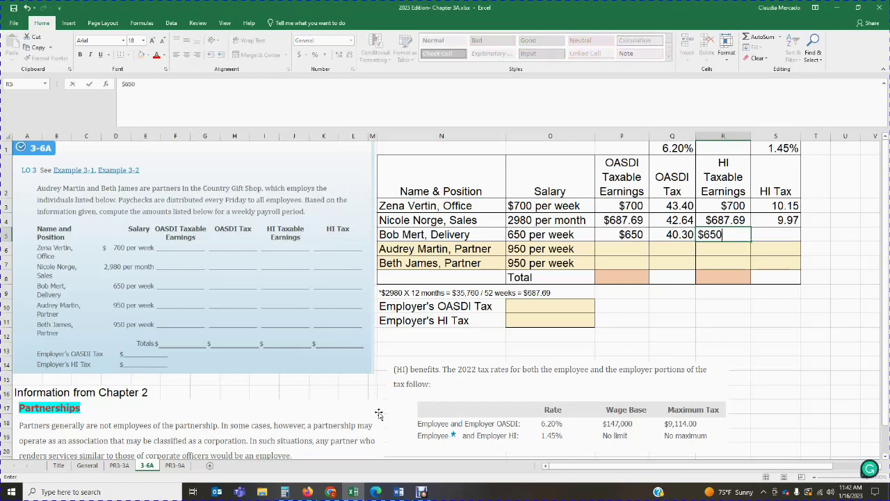
key(Tab)
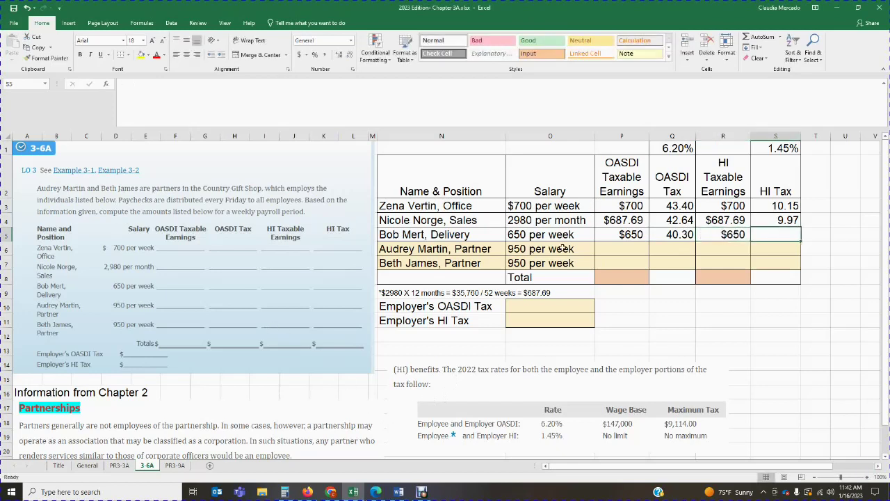
click(285, 491)
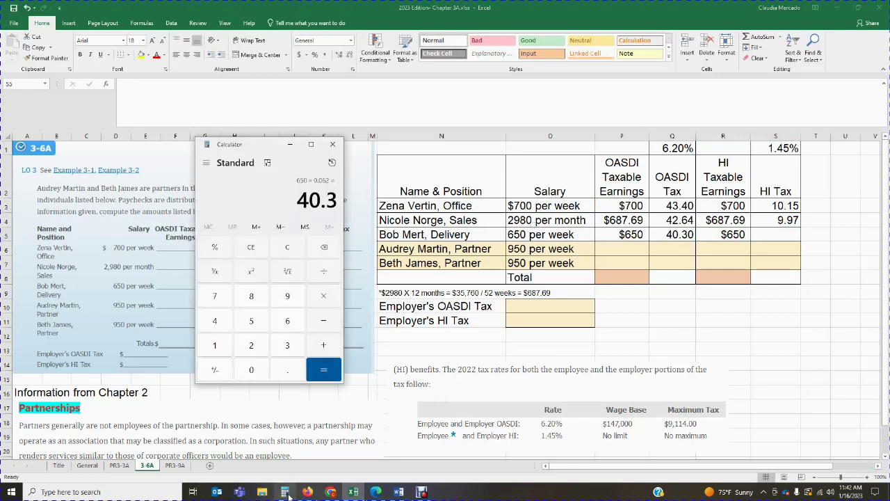
click(282, 252)
text(650)
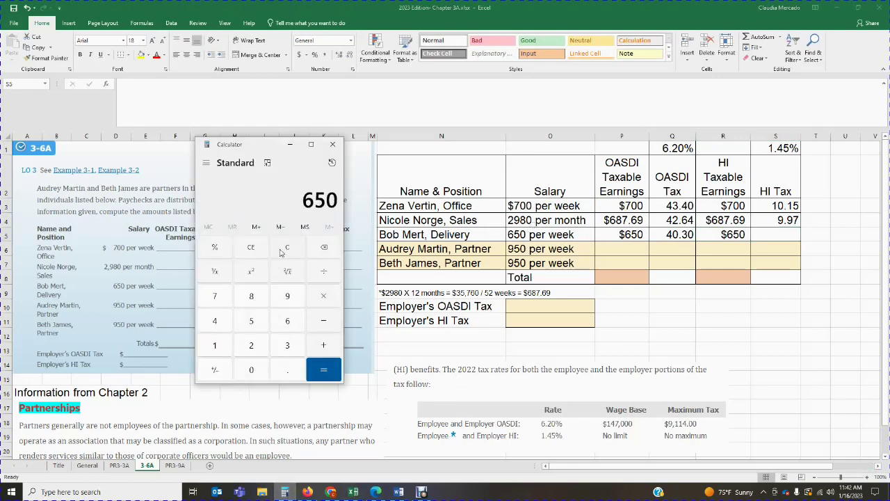
text(*1.45)
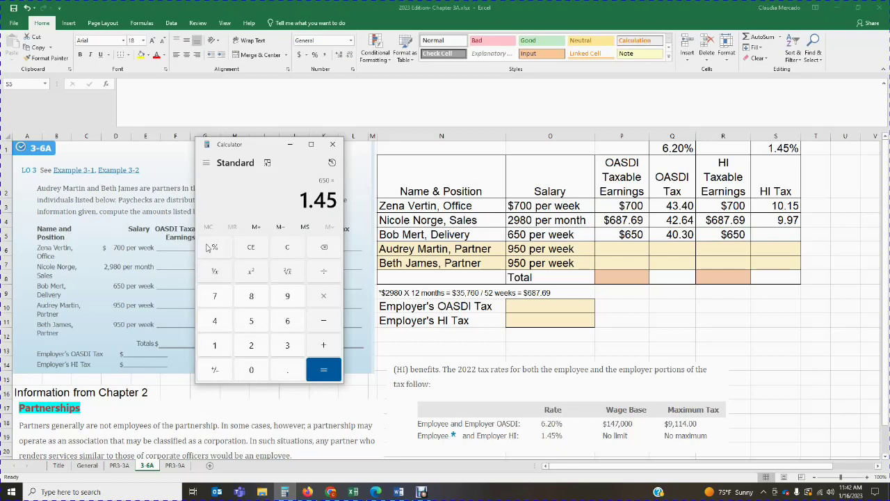
click(209, 248)
click(314, 375)
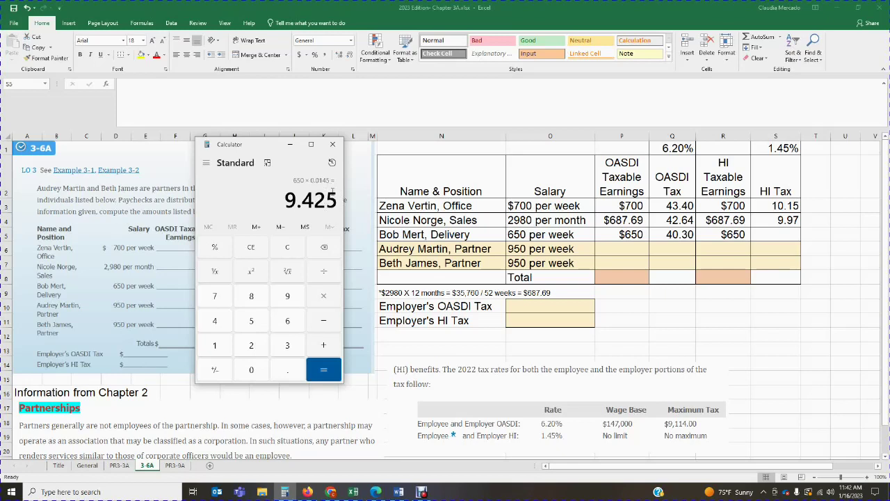
click(763, 238)
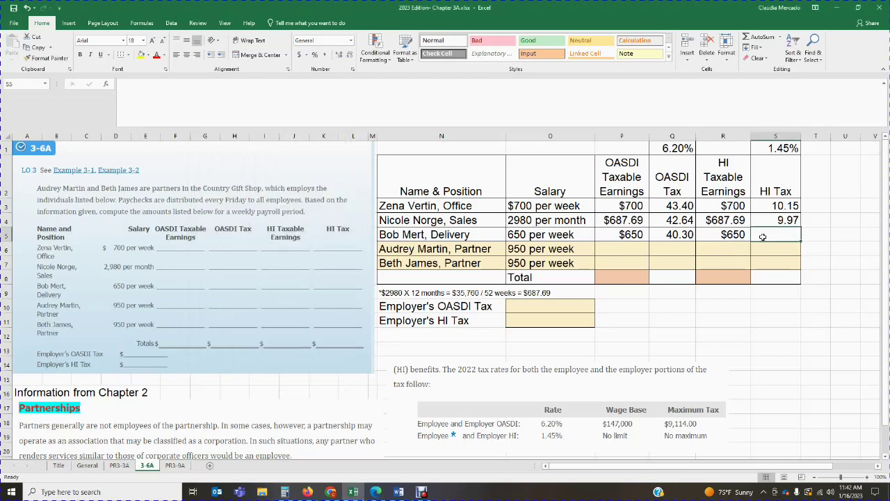
text(9.43)
key(Return)
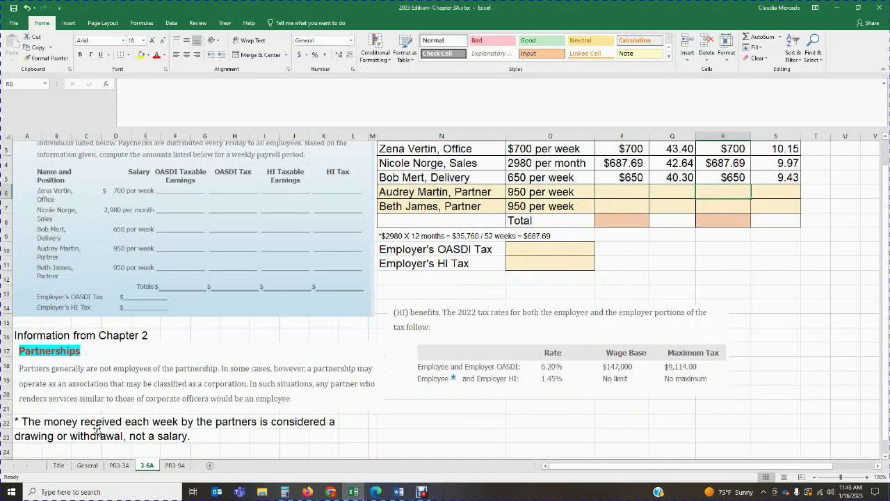
- Following the partnership note, enter 0 for the first partner's OASDI and HI taxable earnings and taxes in P6 through S6
scroll(97, 429, down, 2)
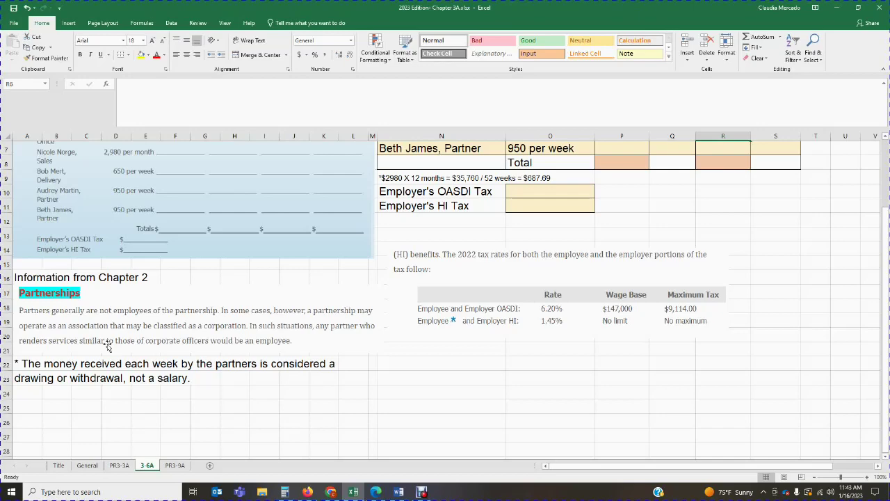
scroll(108, 343, up, 2)
click(607, 252)
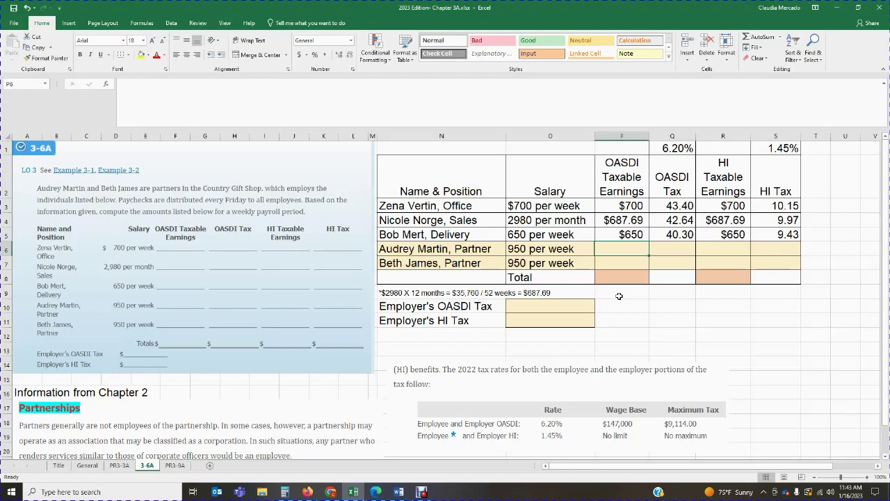
text(0)
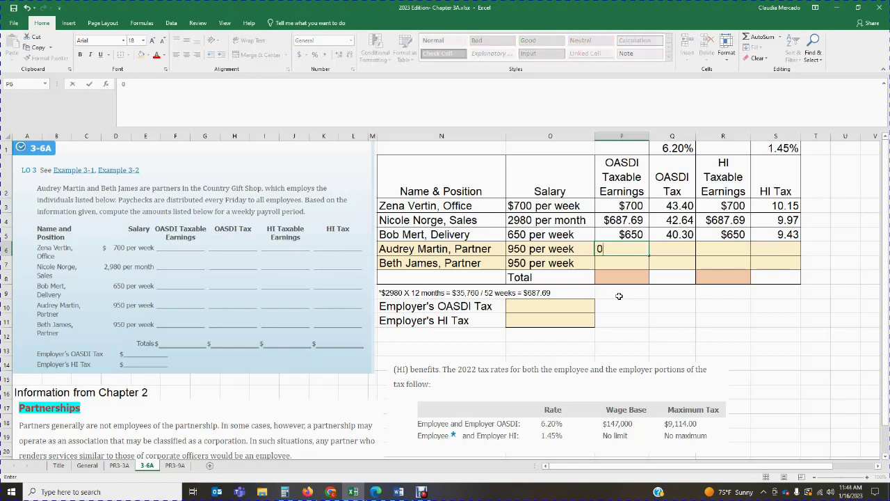
key(Tab)
text(0)
key(Tab)
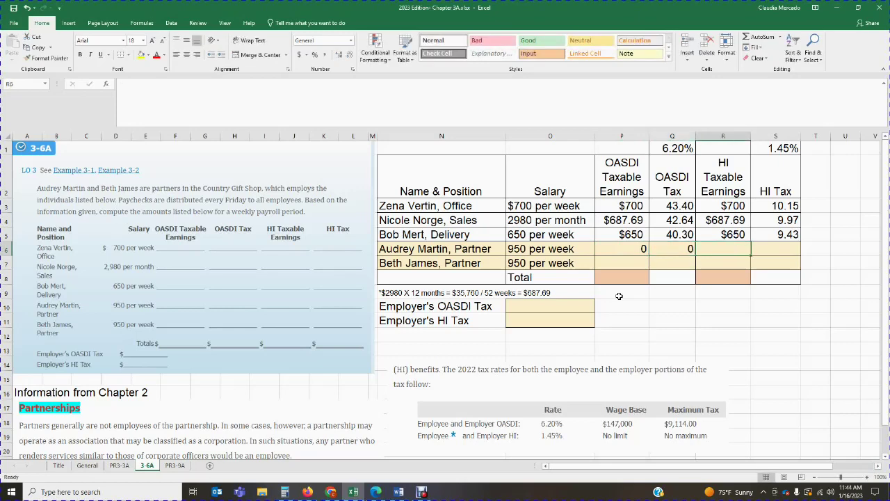
key(Tab)
text(0)
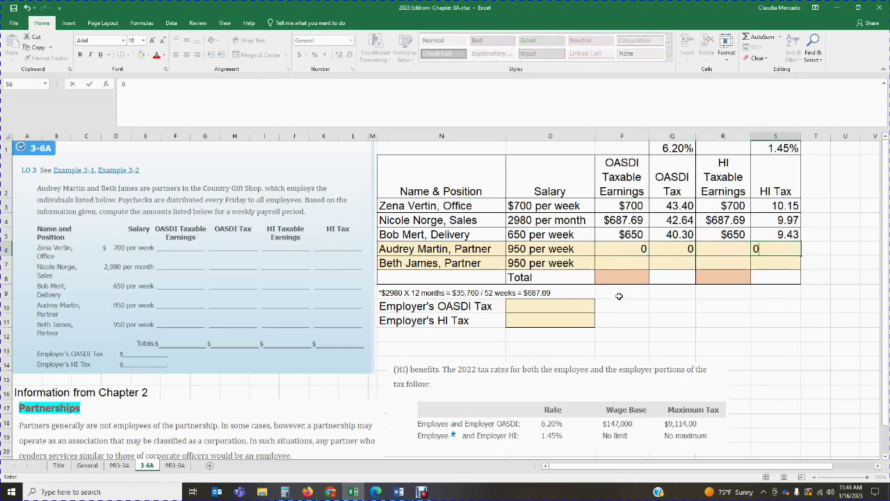
key(shift+Tab)
text(0)
key(Return)
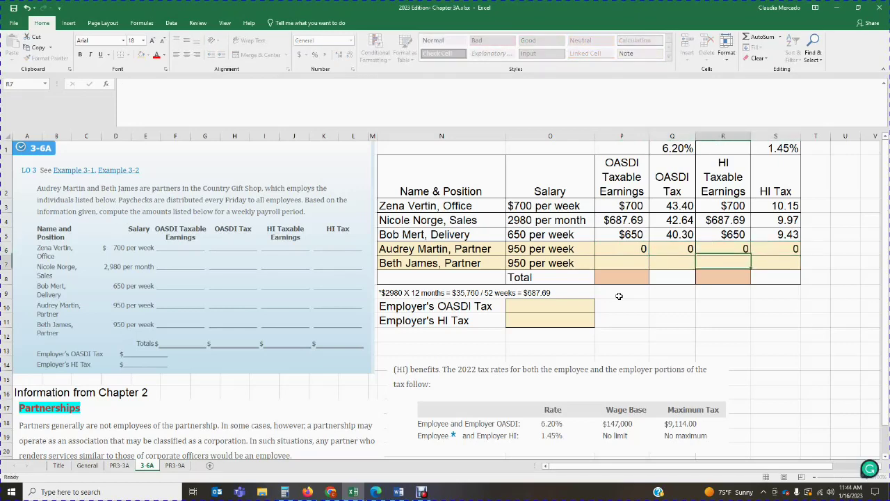
- Enter 0 as the second partner's OASDI taxable earnings in cell P7
key(Left)
key(Left)
text(0)
key(Left)
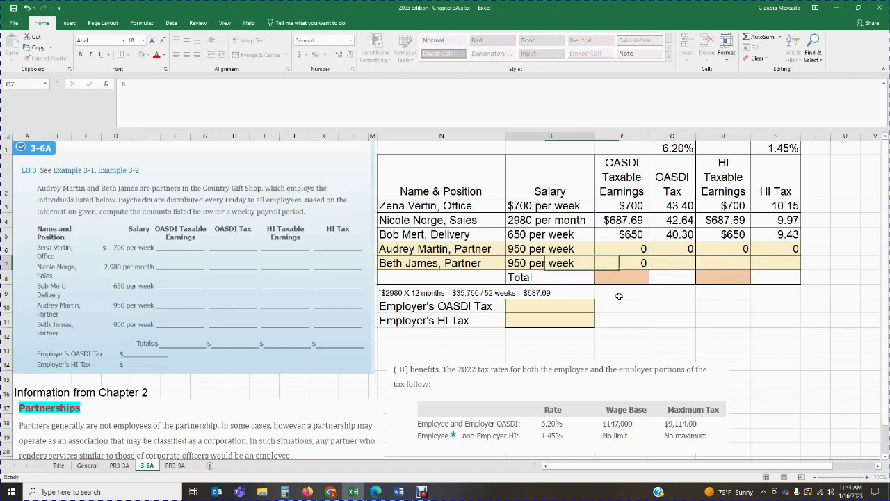
text(0)
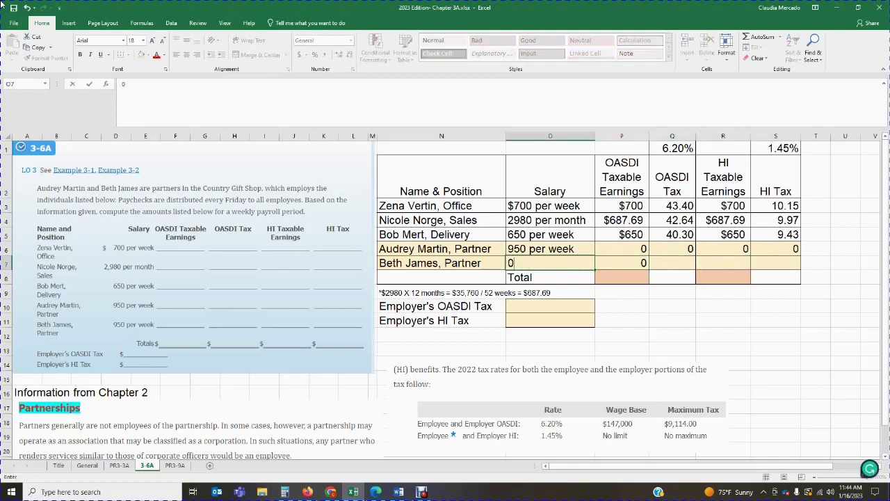
key(BackSpace)
text(9)
- Enter 0 for the second partner's OASDI tax, HI taxable earnings and HI tax in Q7, R7 and S7
click(682, 269)
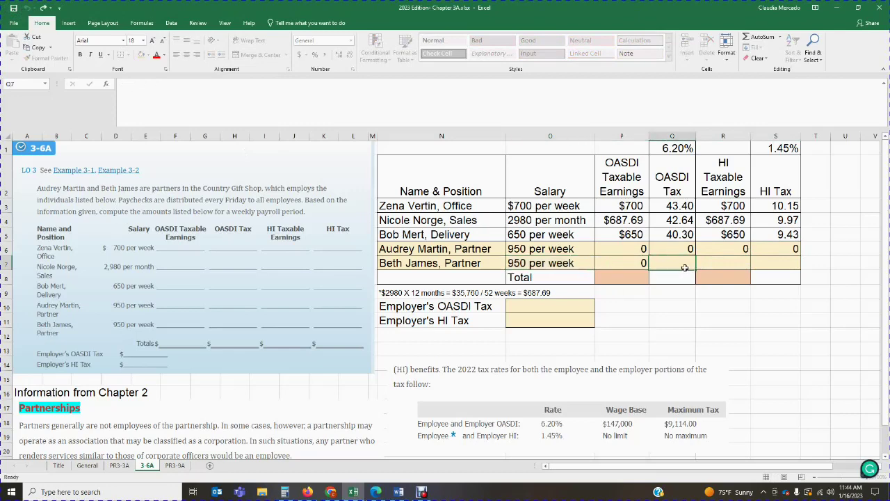
text(0)
click(722, 261)
text(0)
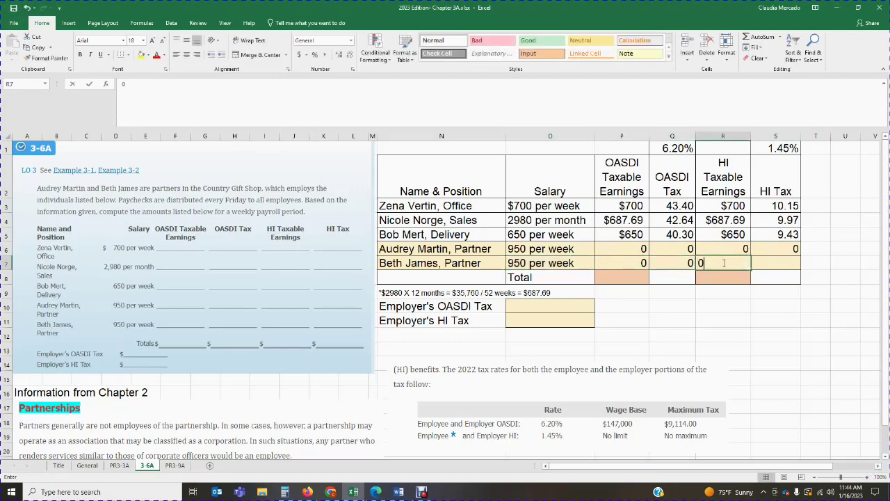
click(787, 265)
text(0)
click(758, 321)
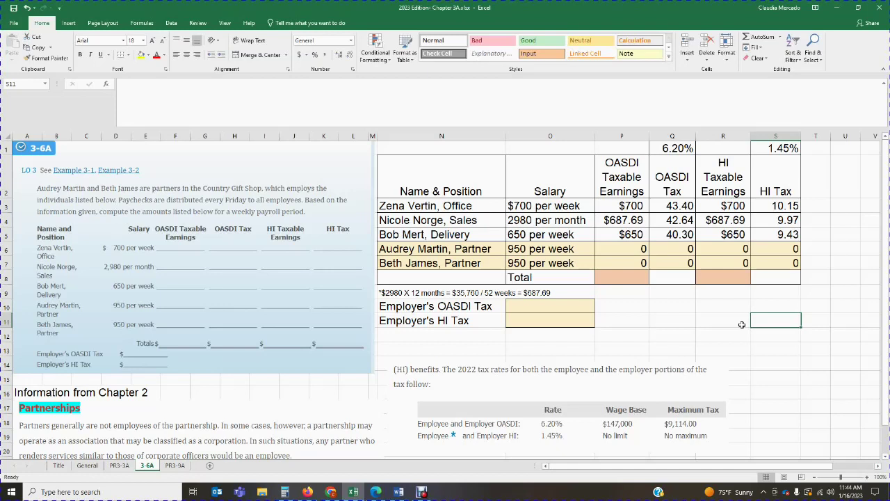
- Total the OASDI taxable earnings in cell P8 with a SUM of P3:P7
click(634, 280)
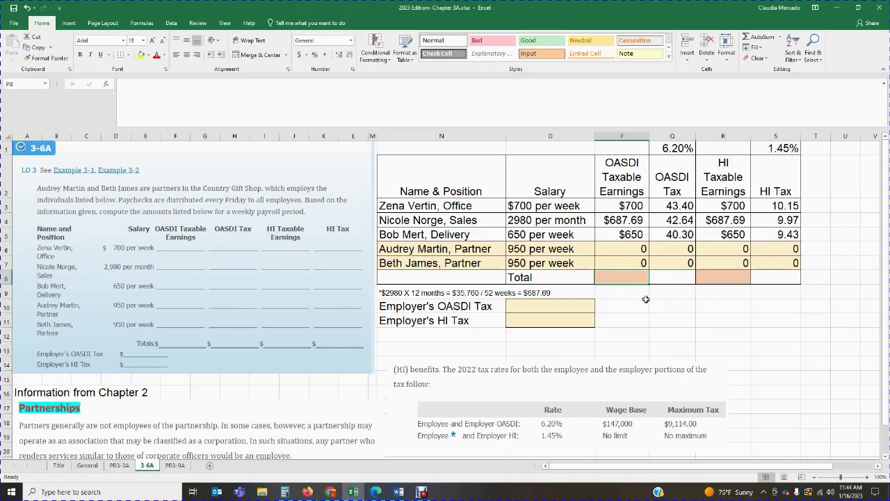
text(=sum()
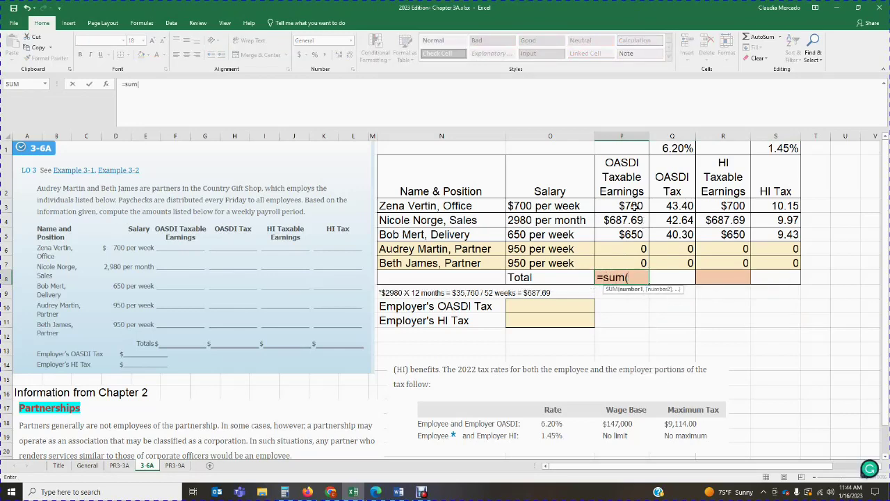
drag(634, 207, 631, 258)
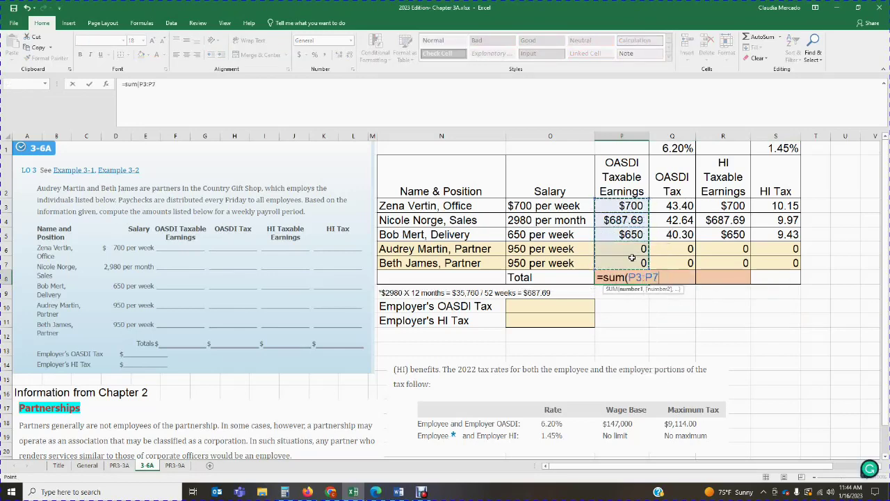
text())
key(Return)
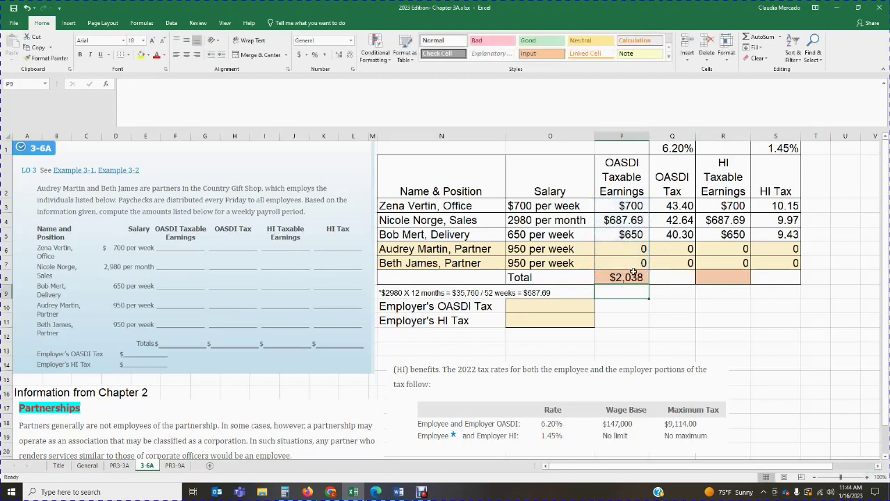
- Fill the total formula from P8 across Q8 through S8 for OASDI tax, HI taxable earnings and HI tax
drag(669, 277, 793, 278)
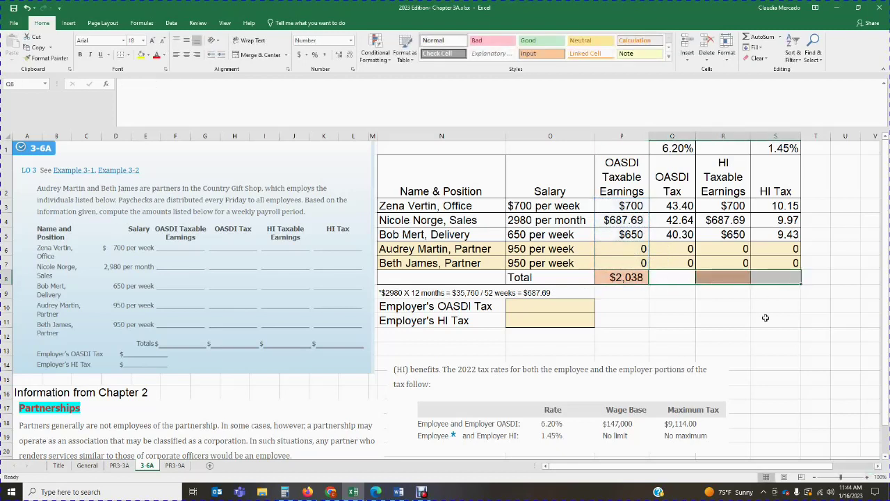
click(612, 276)
drag(649, 283, 786, 283)
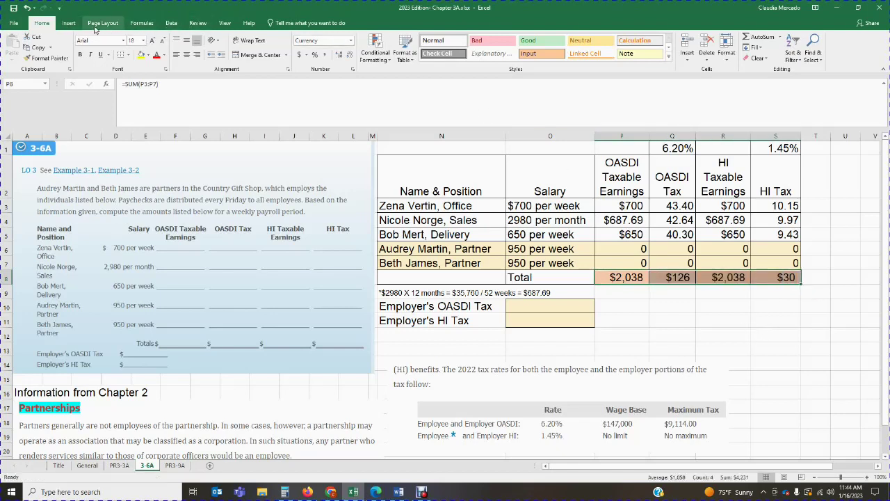
- Format the four totals in P8:S8 to show two decimal places
click(201, 23)
click(142, 23)
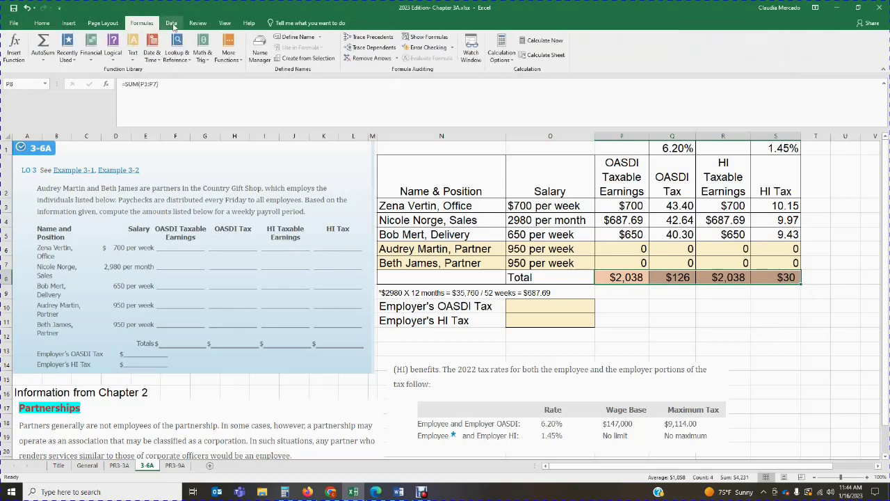
click(174, 24)
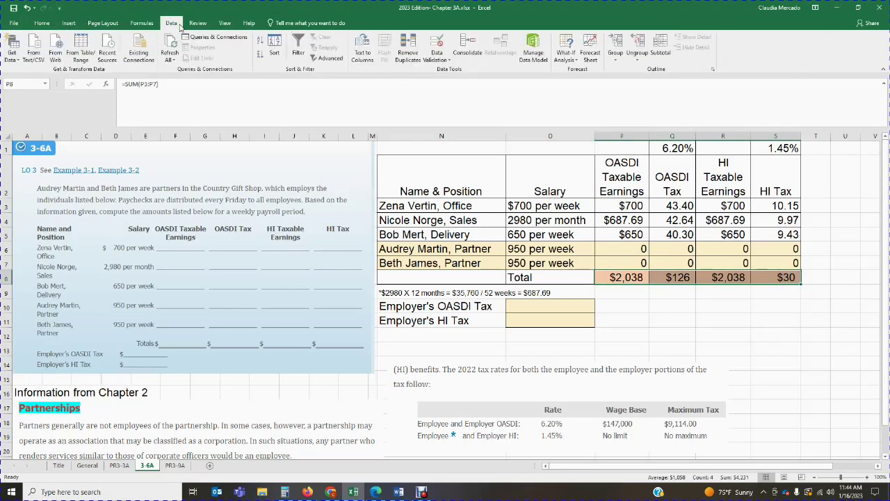
click(68, 24)
click(42, 23)
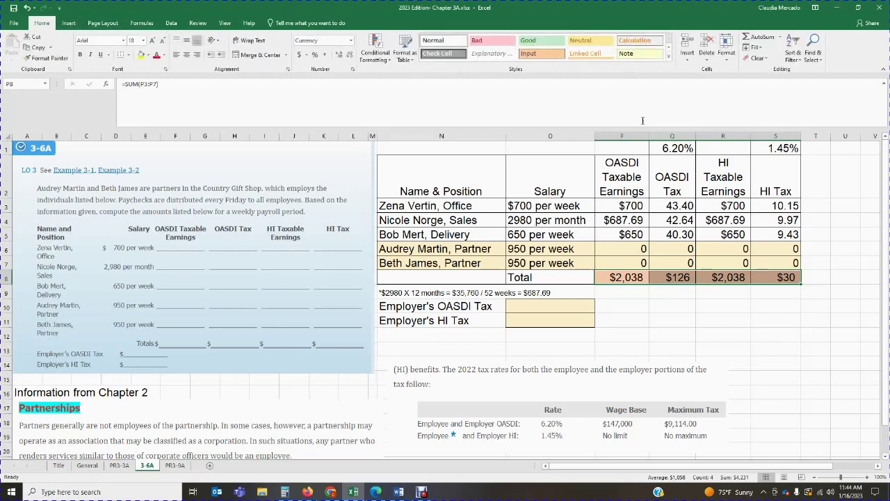
click(329, 55)
click(838, 317)
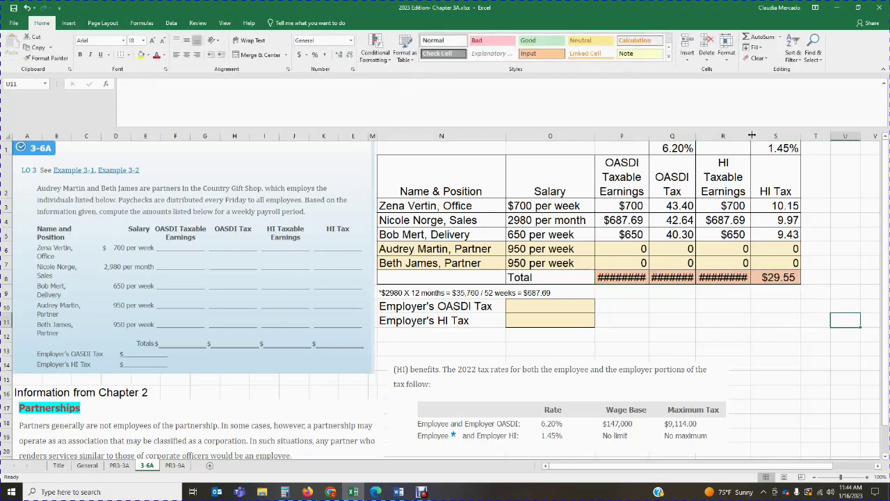
- Autofit columns P, Q and R so the totals fit in their cells
double_click(697, 134)
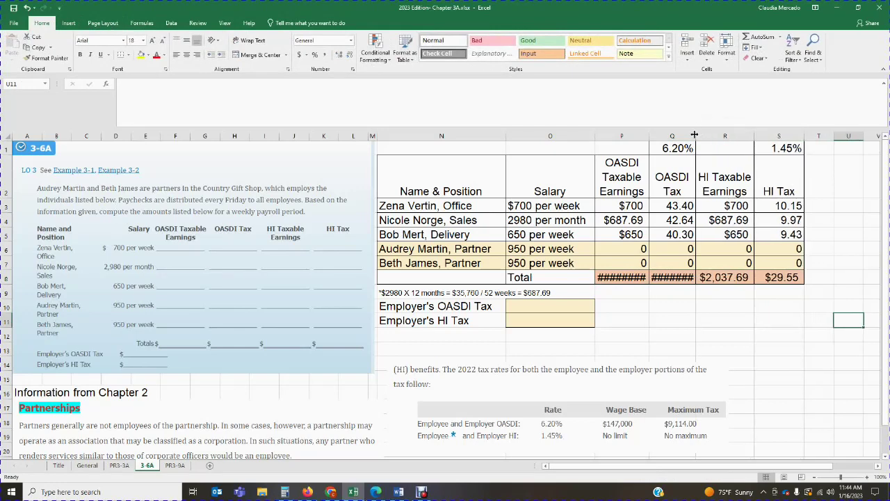
double_click(693, 135)
click(652, 136)
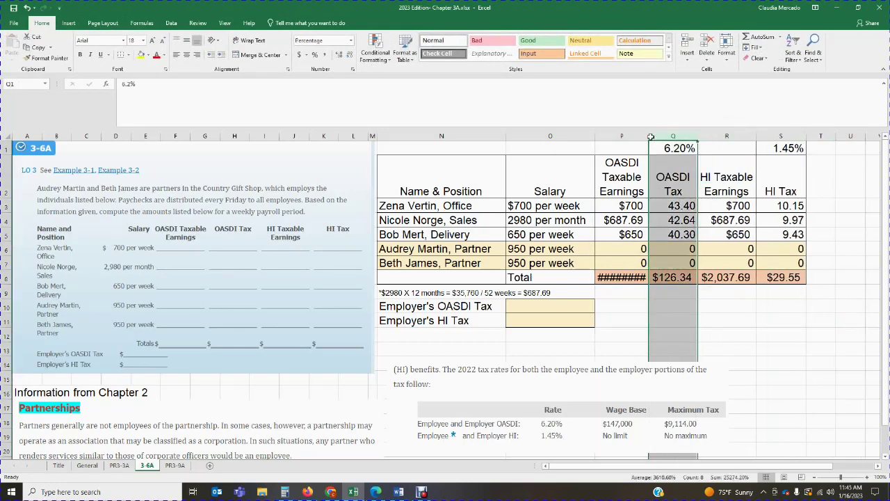
double_click(648, 135)
click(763, 301)
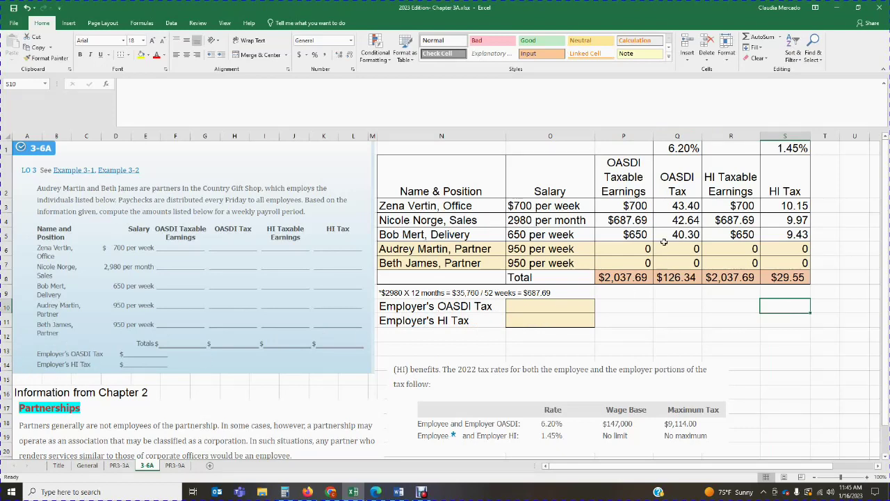
- Highlight the three employees' OASDI taxes in Q3:Q5 and HI taxes in S3:S5 in yellow
drag(686, 203, 690, 238)
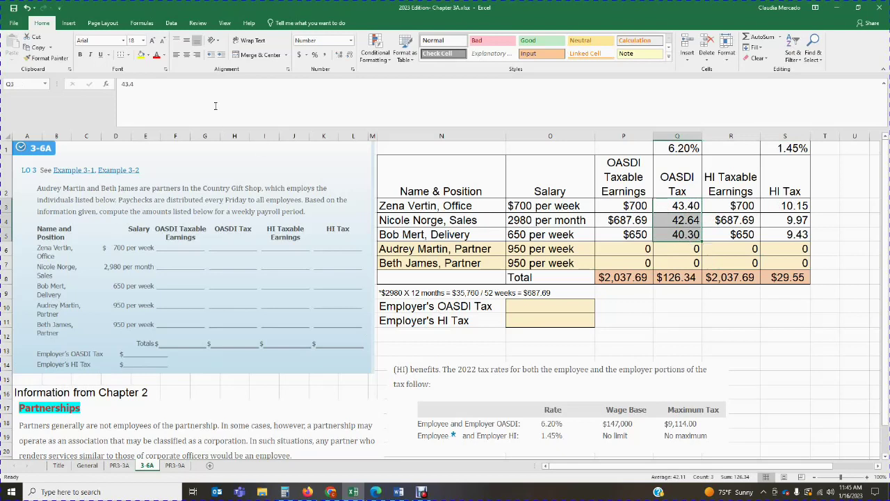
click(142, 56)
drag(784, 203, 788, 235)
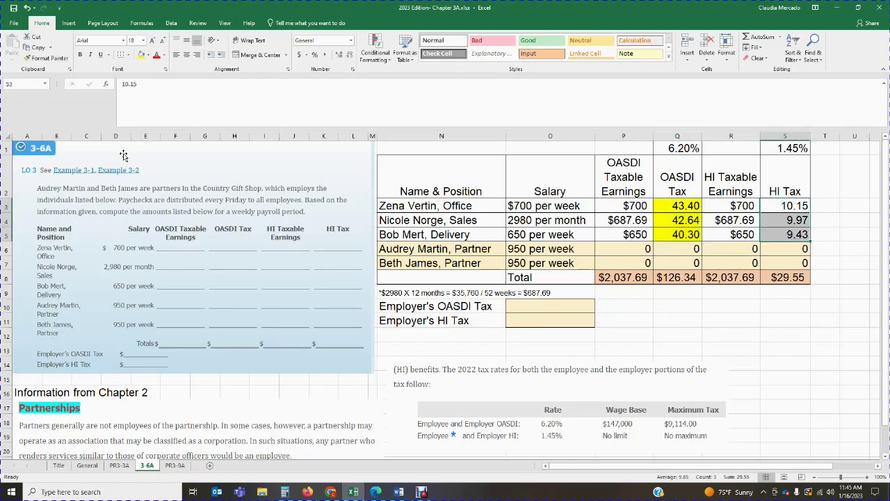
click(142, 55)
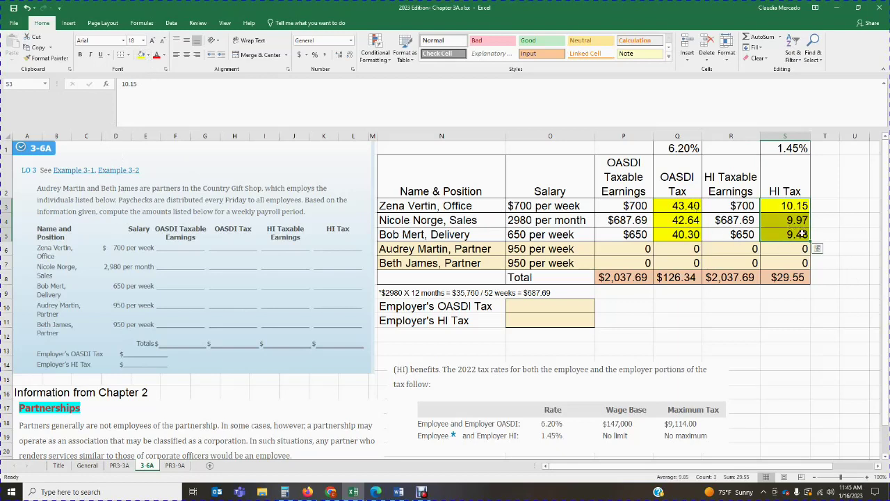
click(827, 337)
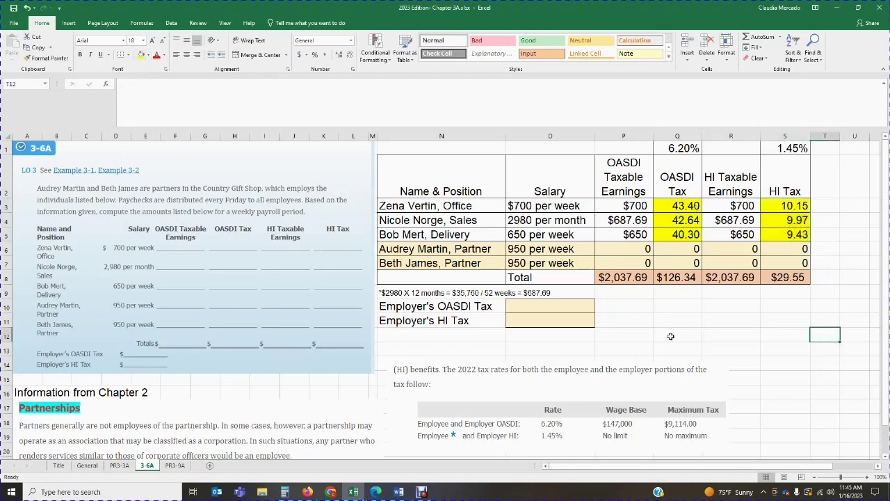
- Enter the note "$2037.69 X 6.2%" in P10, on the Employer's OASDI Tax row
click(534, 311)
click(626, 307)
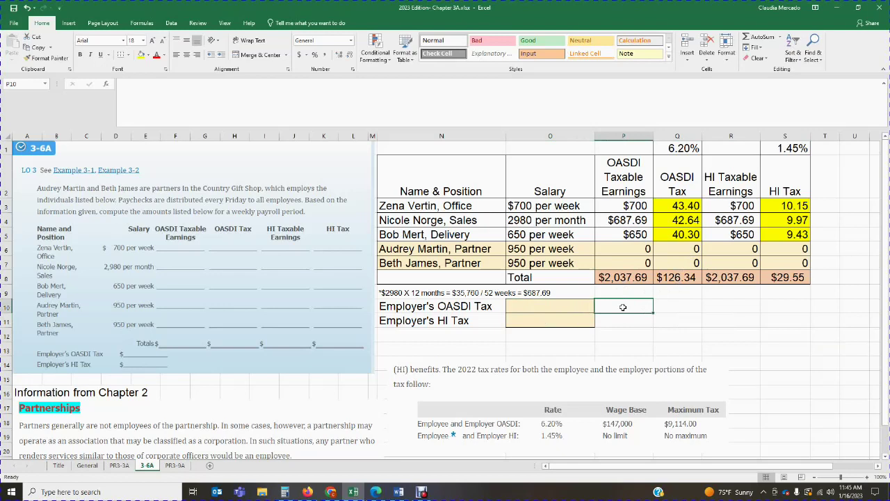
text($2037.69)
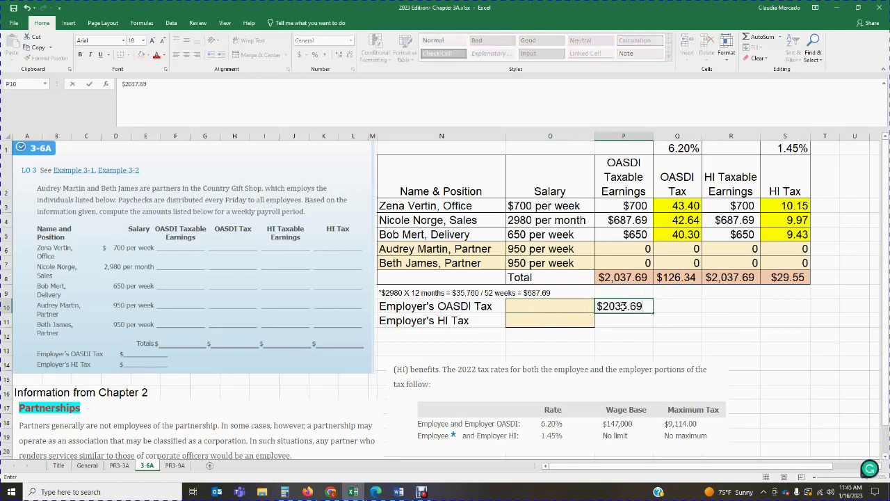
text( X 6.2%)
click(679, 345)
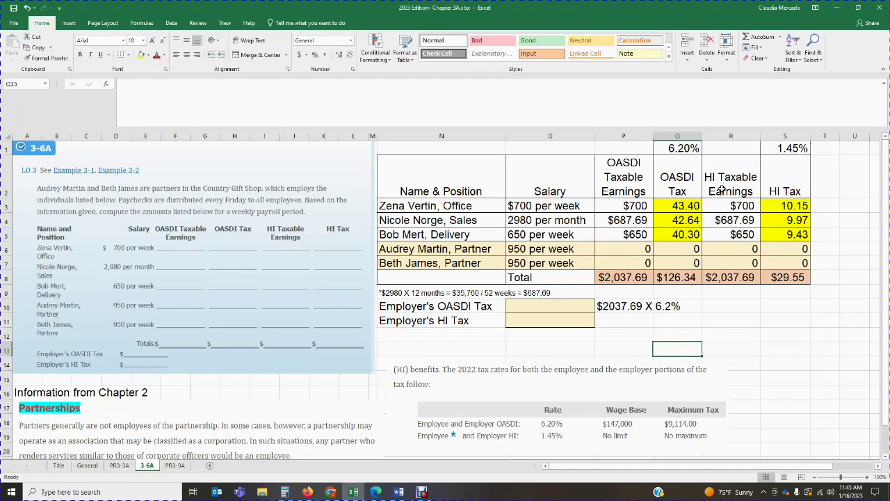
- Highlight the total OASDI and HI taxable earnings in P8 and R8 in yellow
click(611, 281)
click(141, 54)
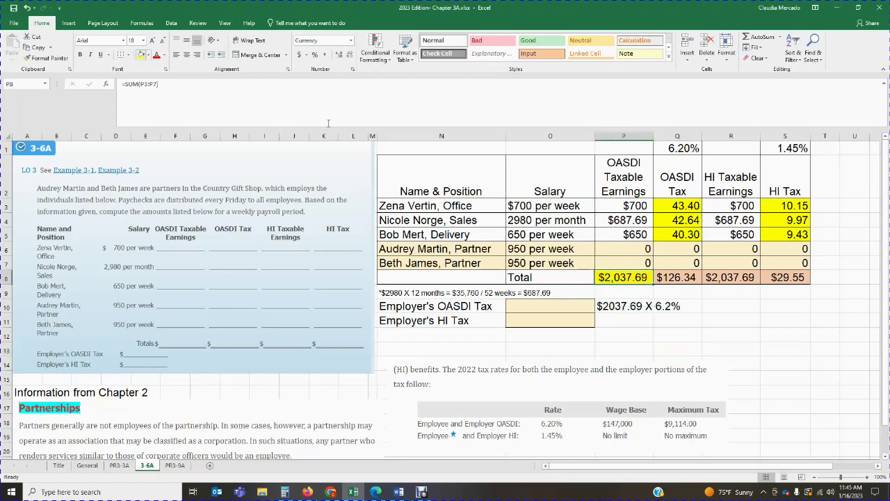
click(740, 276)
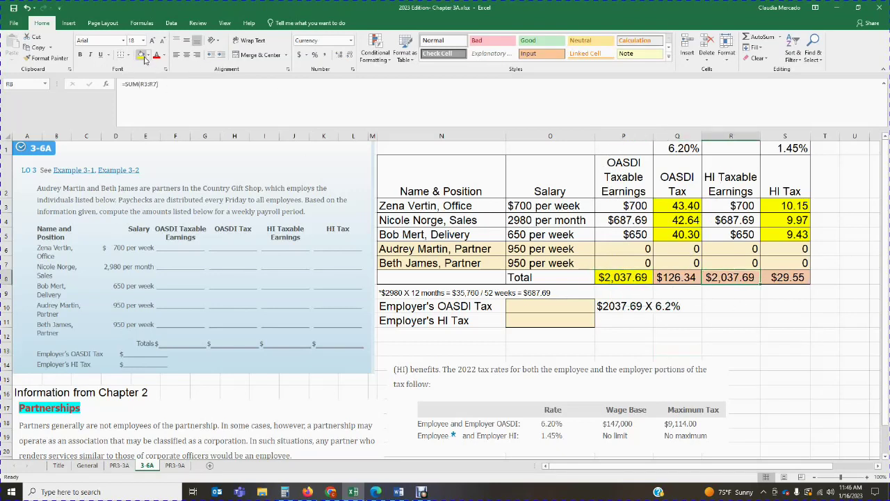
click(781, 378)
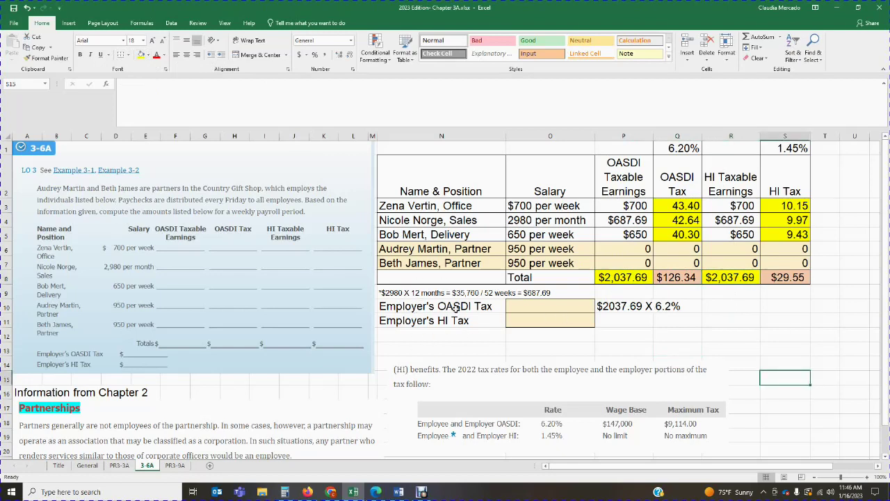
click(630, 281)
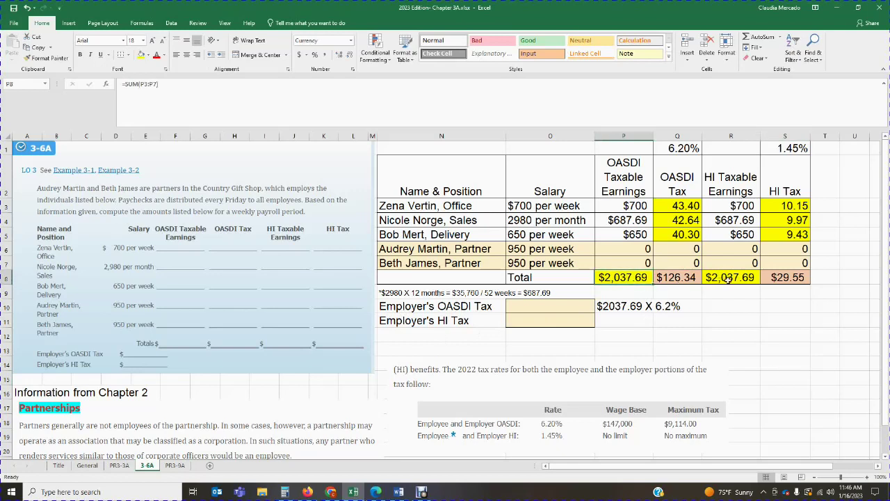
click(730, 279)
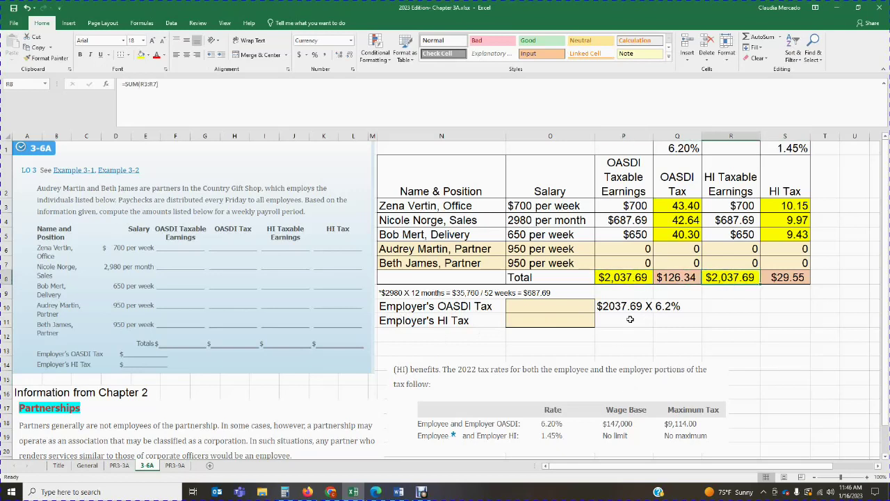
- Switch to Calculator and compute 2037.69 × 6.2% for the employer's OASDI tax
click(284, 492)
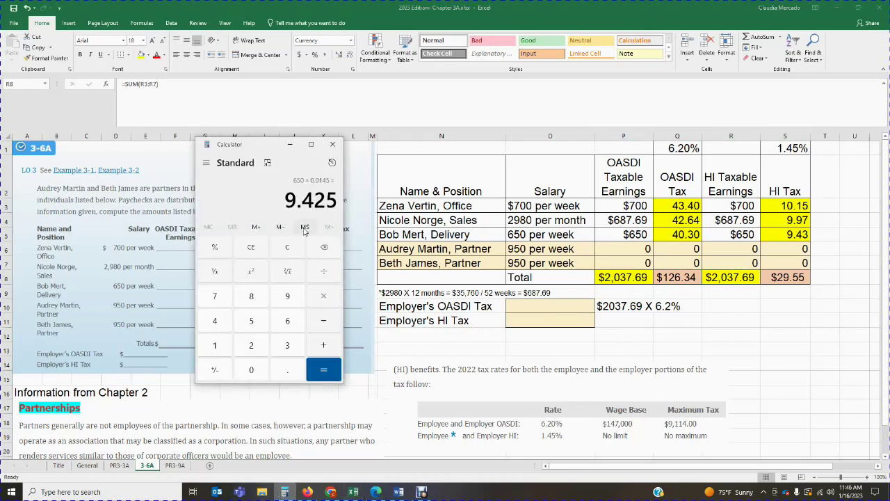
click(284, 250)
text(2037.69)
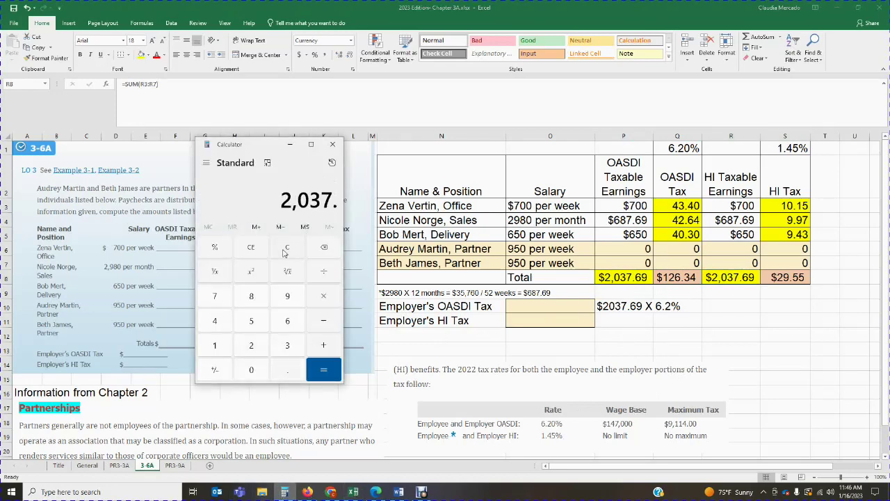
text(*6.2%)
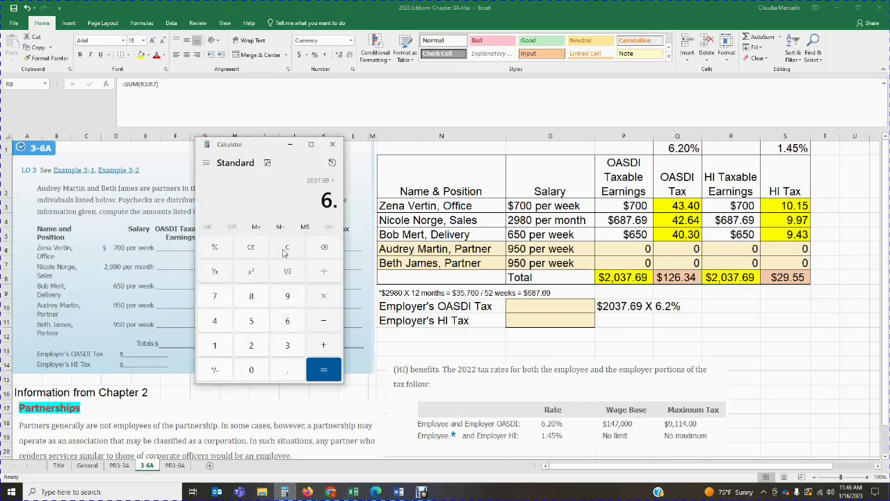
key(Return)
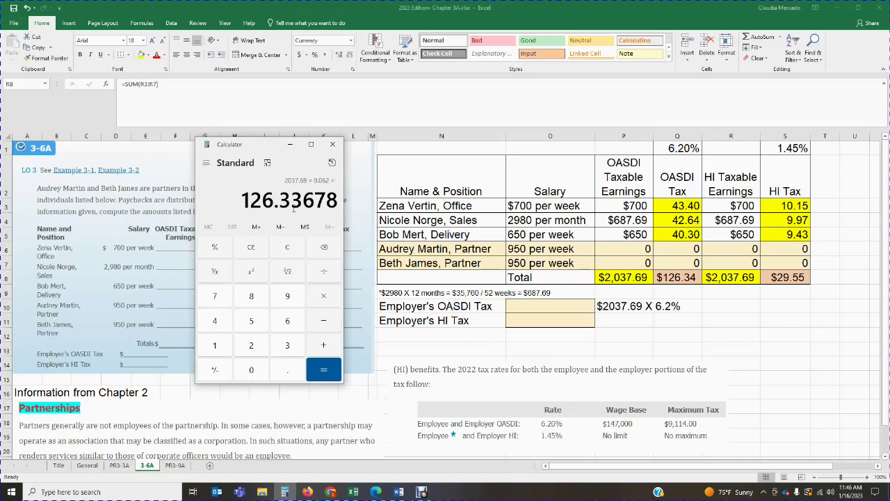
- Return to the Excel worksheet and enter 126.34 as the Employer's OASDI Tax in O10
click(532, 300)
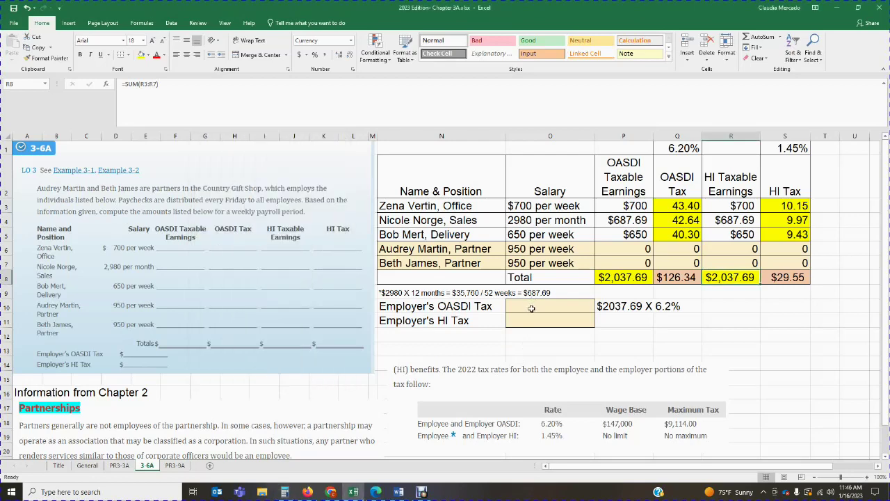
double_click(531, 308)
text(2)
key(BackSpace)
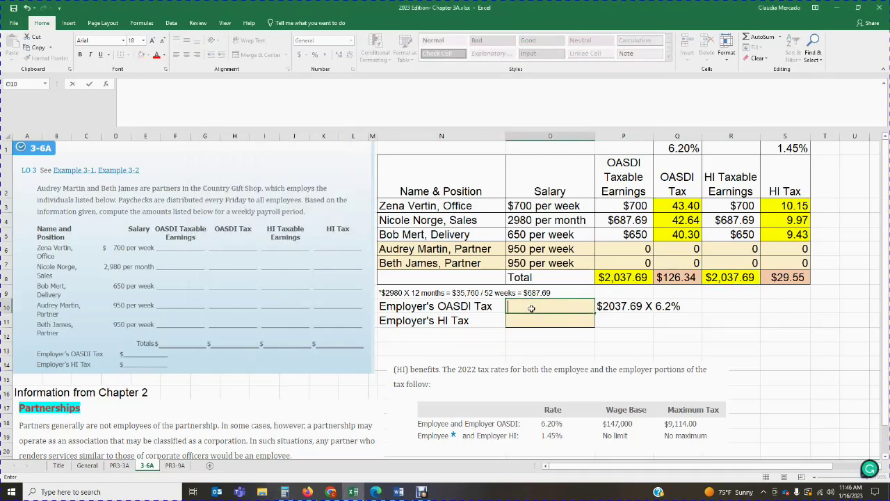
text(126.34)
key(Return)
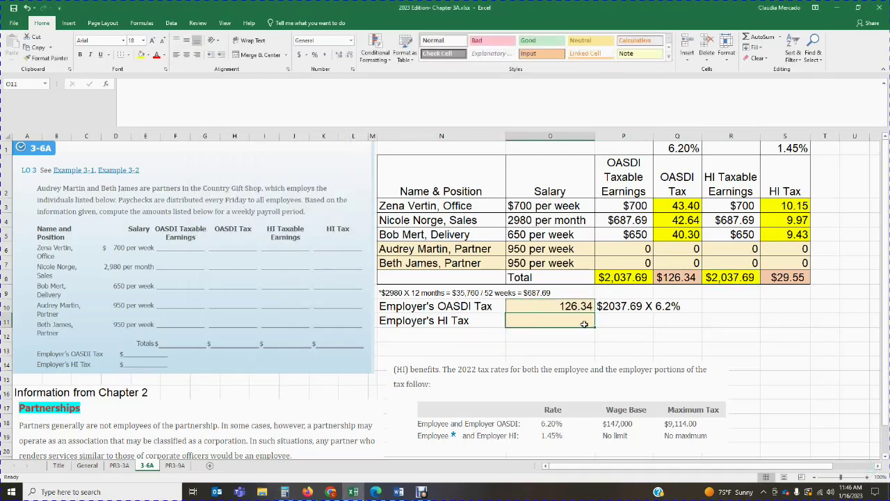
- Enter the note "$2037.69 X 1.45%" in P11, on the Employer's HI Tax row
click(623, 323)
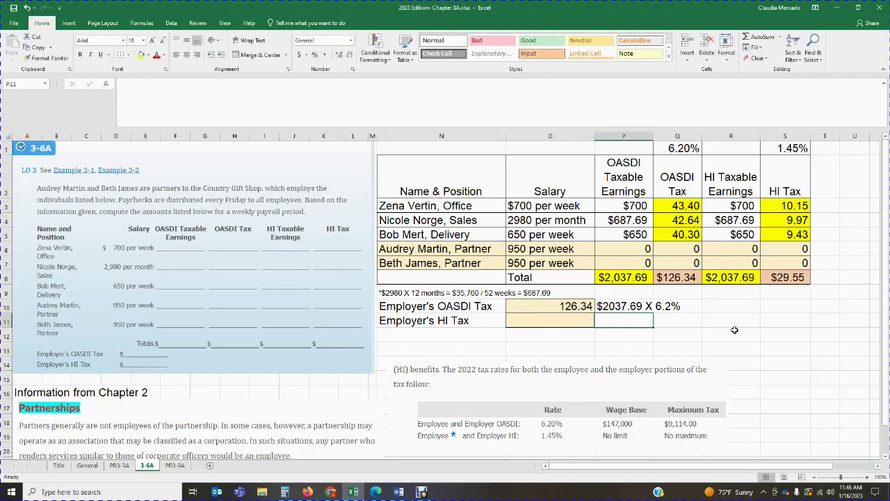
text($20)
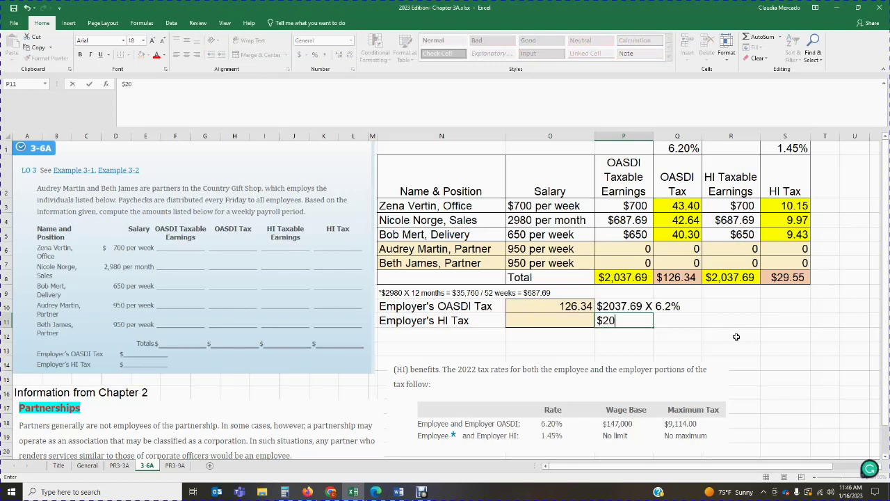
text(37.69 X 1.45)
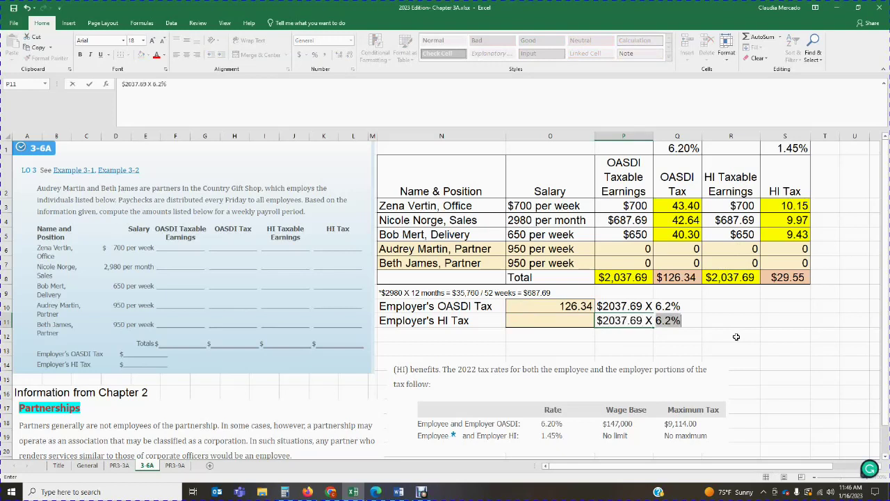
text(%)
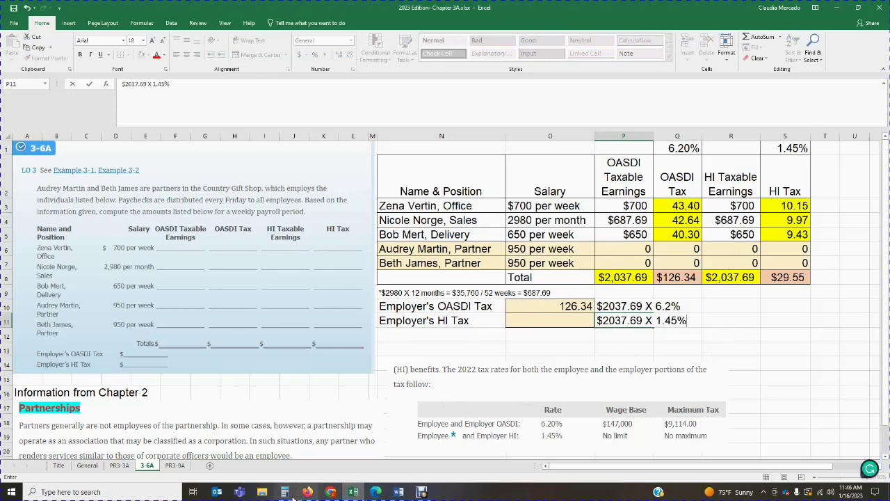
- Switch to Calculator and compute 2037.69 × 1.45% for the employer's HI tax
click(284, 492)
click(288, 252)
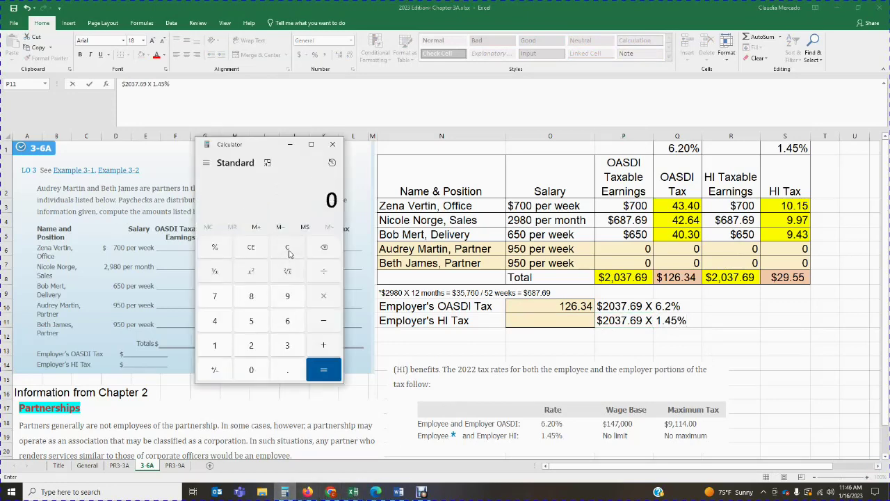
text(2037.69)
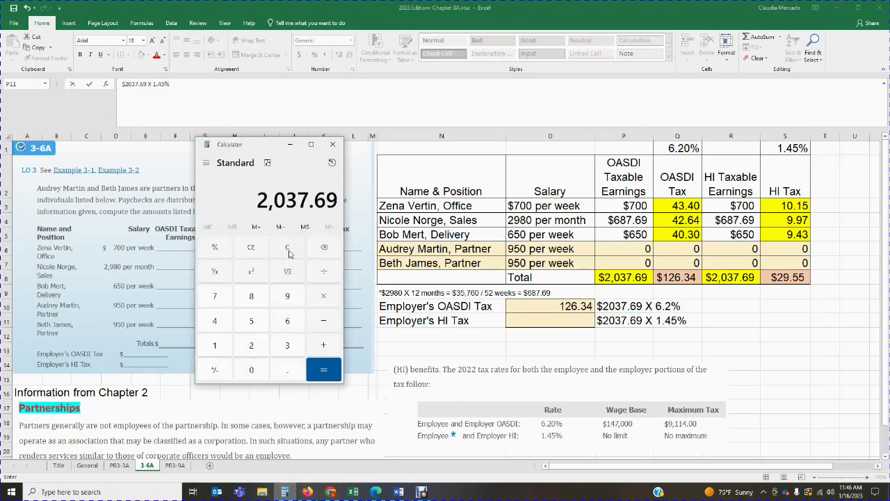
text(*1.45%)
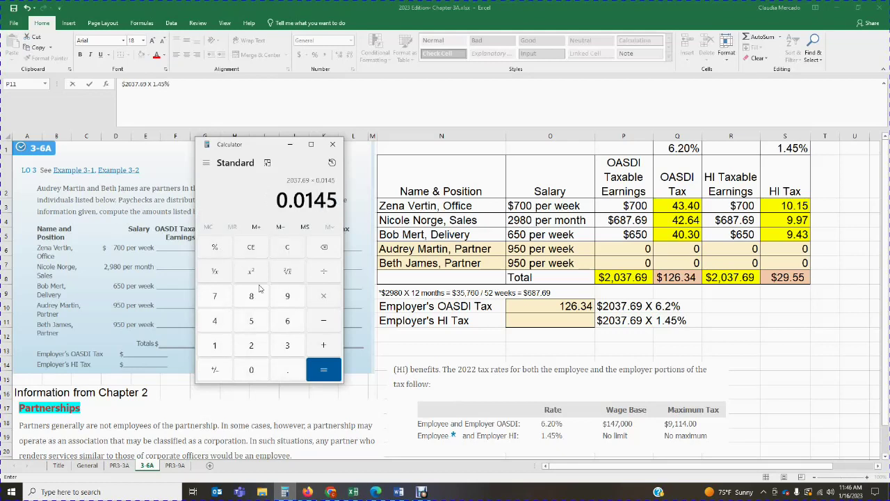
key(Return)
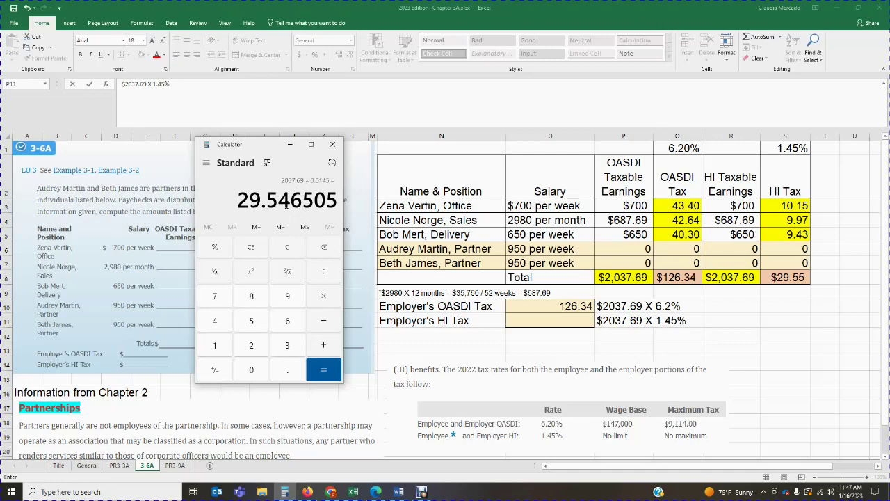
- Return to the Excel worksheet and enter 29.55 as the Employer's HI Tax in O11
click(558, 321)
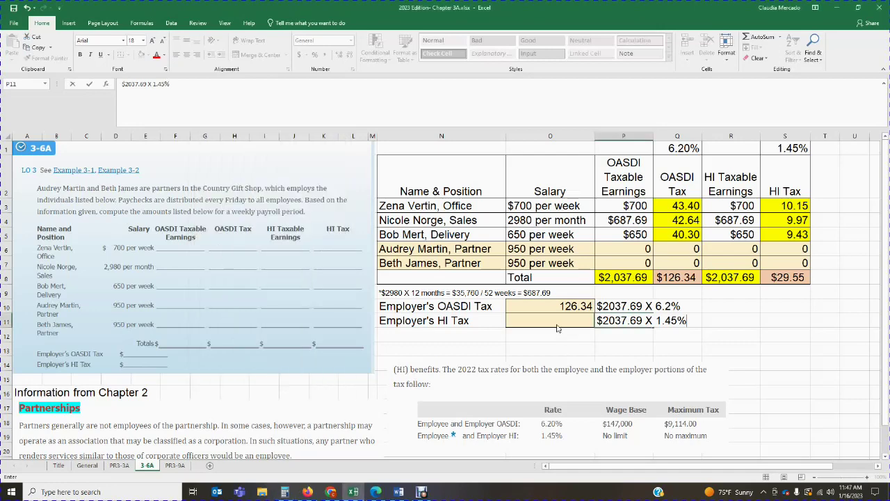
text(29.55)
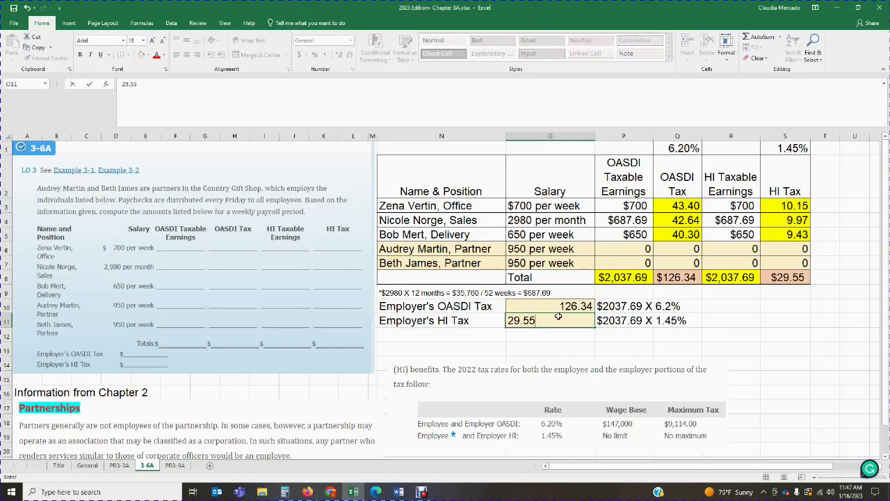
key(Return)
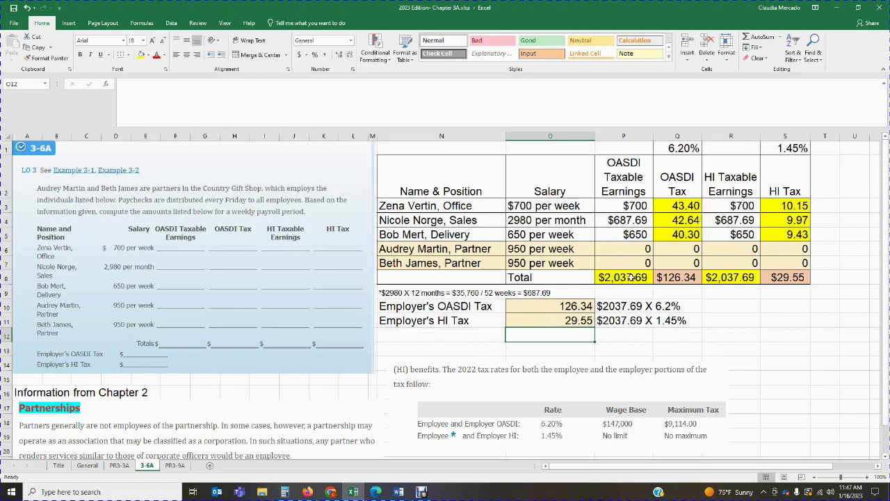
click(710, 348)
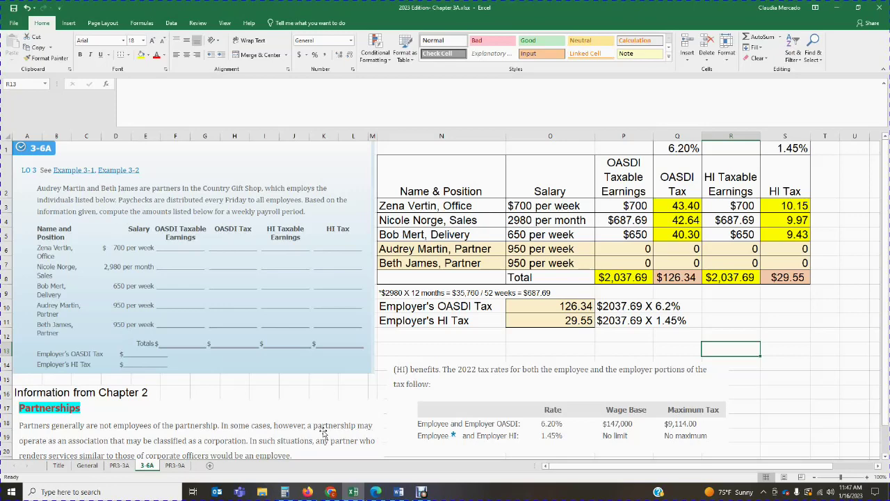
scroll(322, 433, down, 1)
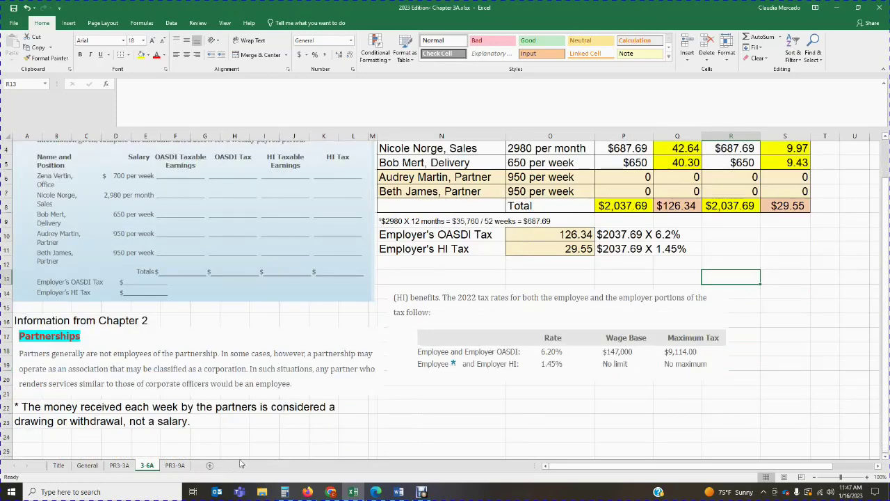
scroll(447, 455, up, 1)
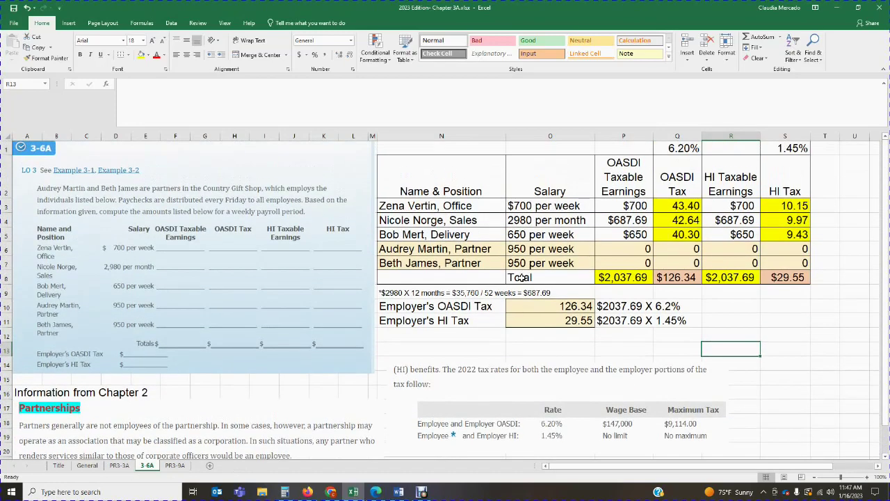